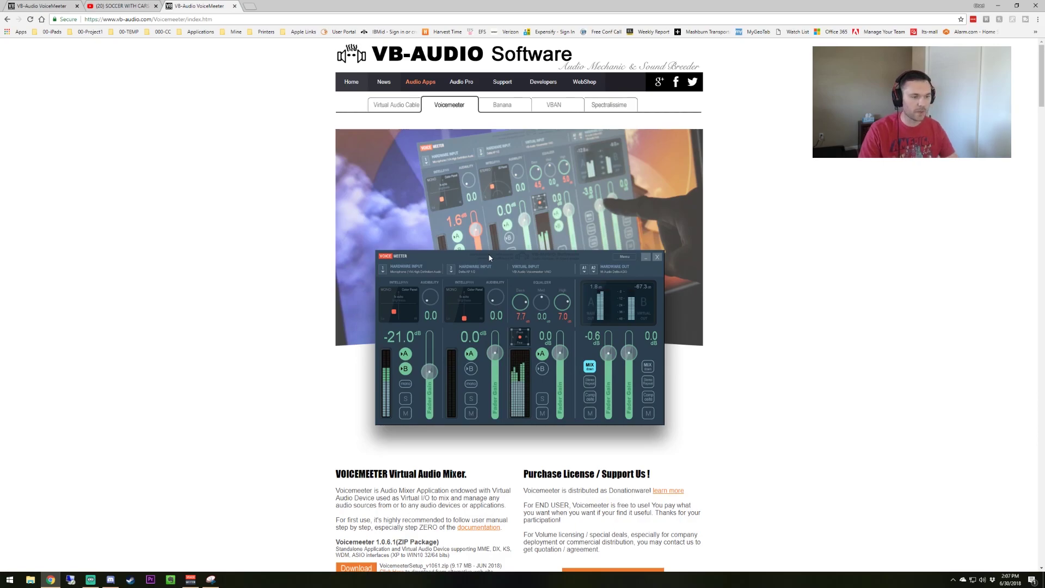
Go from the VB-CABLE page to the Voicemeeter Banana page and scroll to the 2.0.4.1 Download/Install section
click(416, 107)
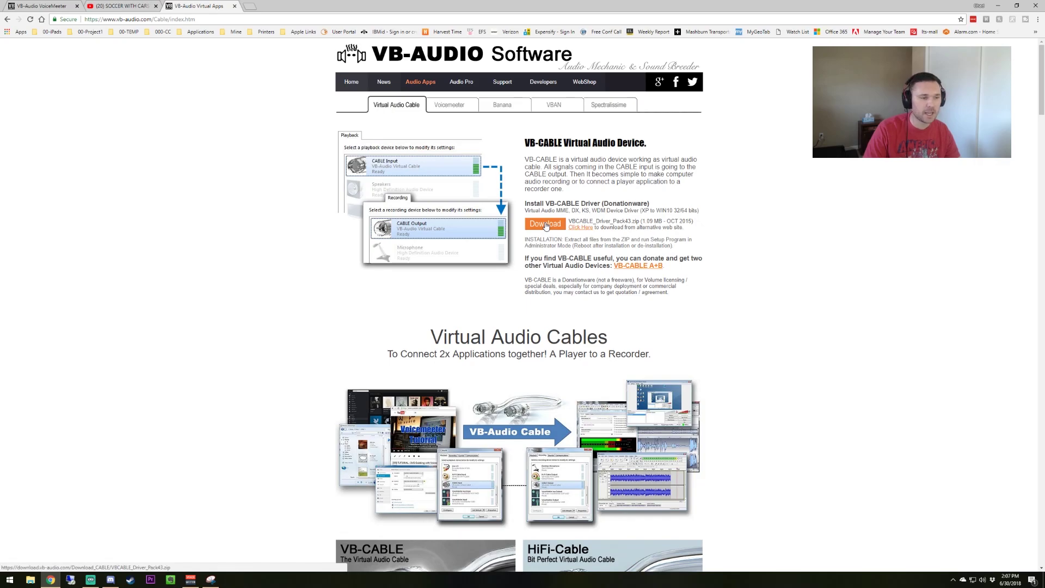
click(500, 107)
scroll(473, 264, down, 5)
scroll(473, 264, down, 1)
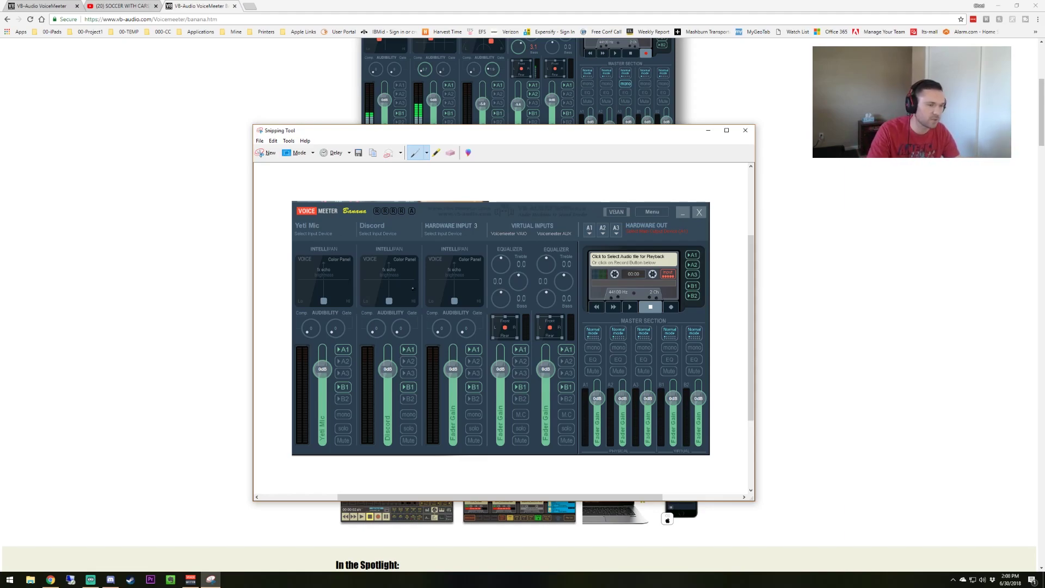
Close the screenshot window and open the Windows Sound dialog, centred on screen, on the Playback tab
click(708, 130)
right_click(983, 581)
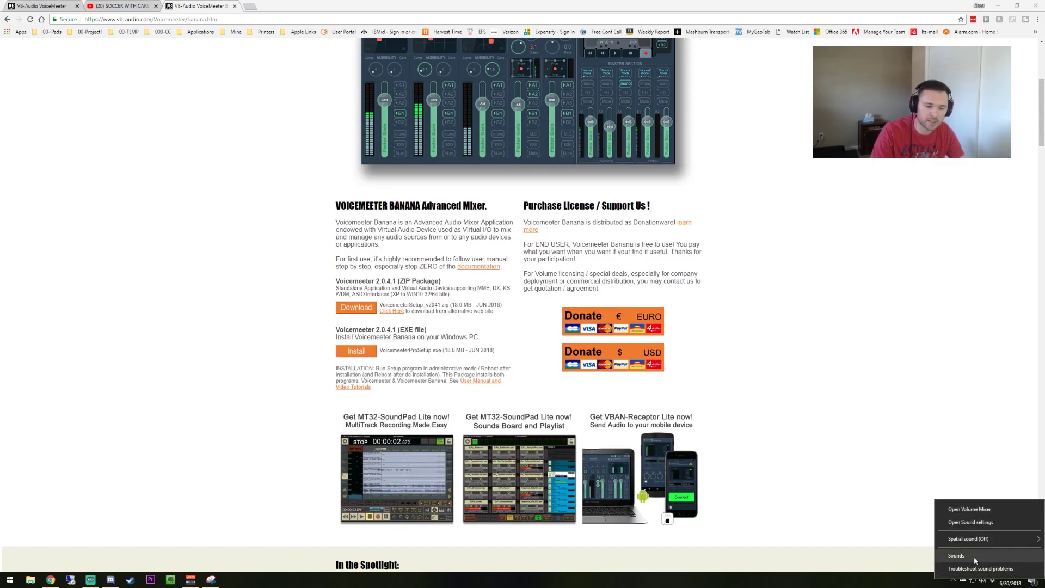
click(975, 559)
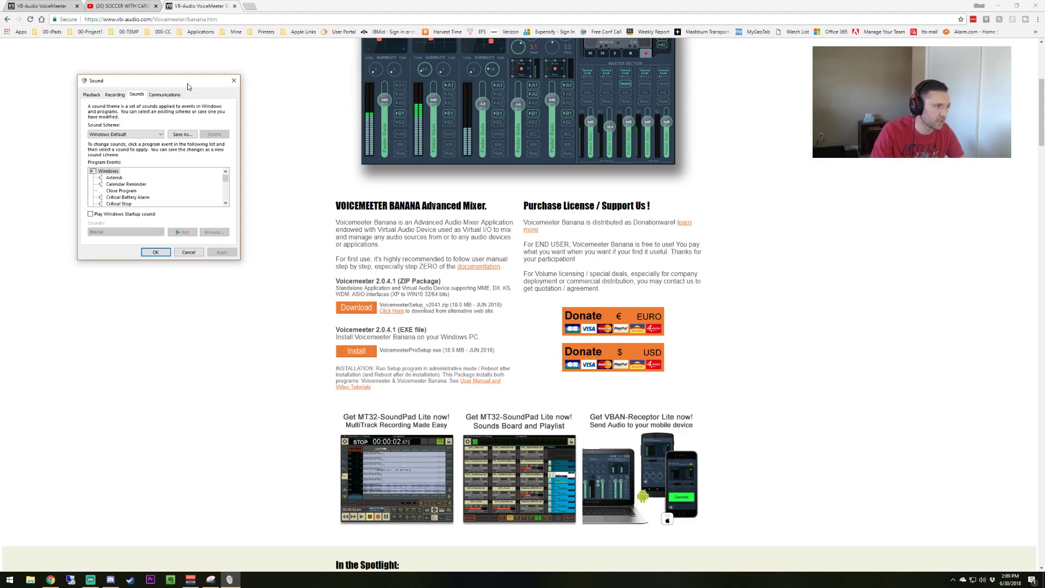
drag(187, 83, 399, 153)
click(311, 166)
Review the Recording devices, including the Yeti microphone, then return to the Playback device list
click(327, 164)
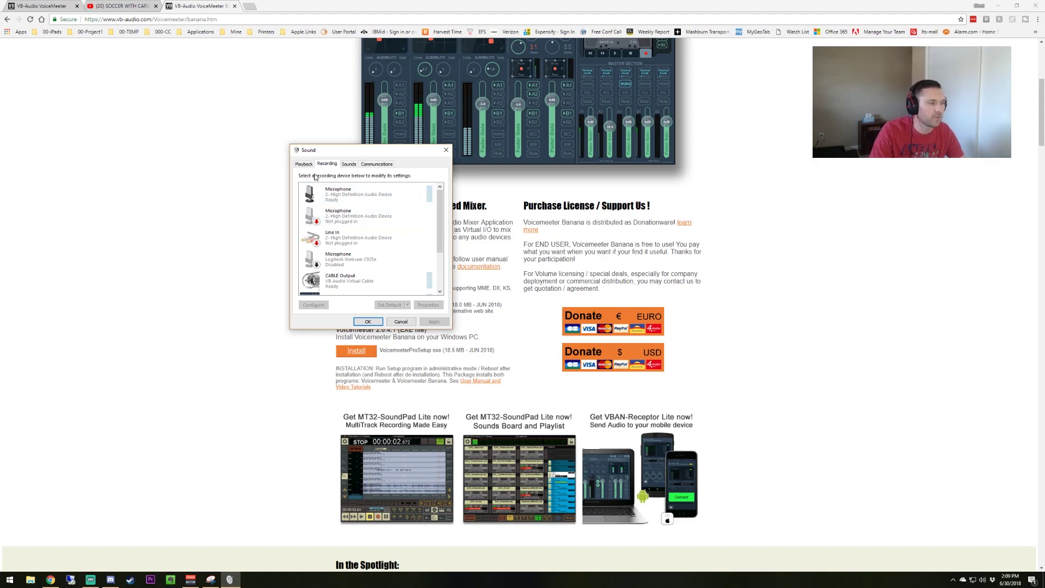
scroll(343, 229, down, 3)
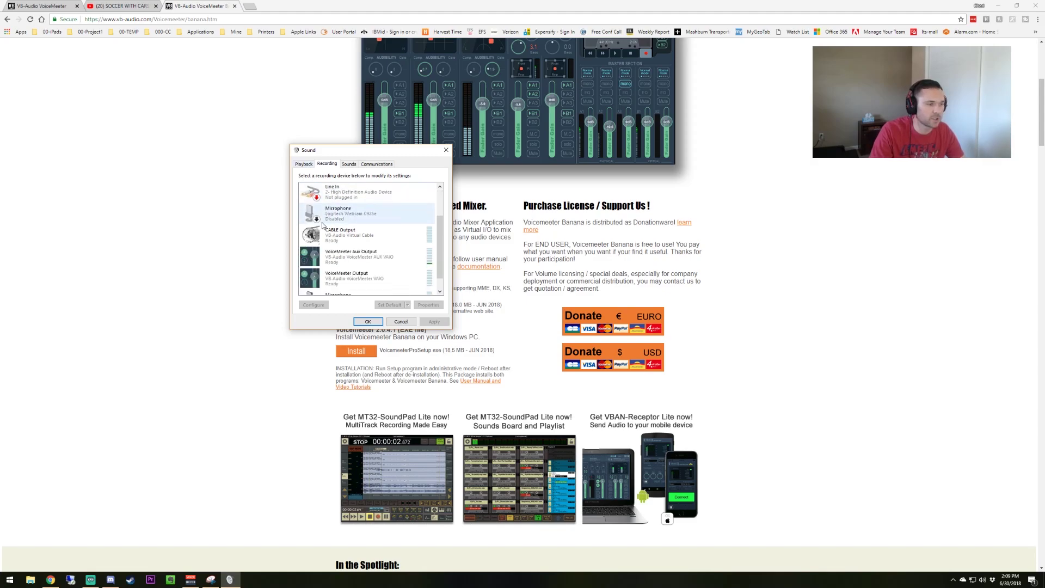
click(360, 287)
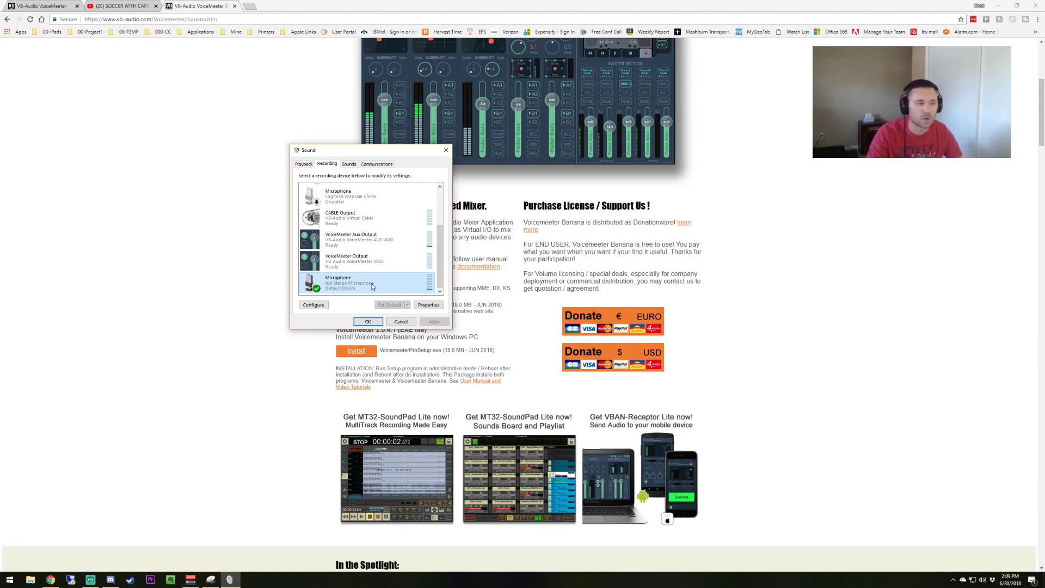
right_click(371, 283)
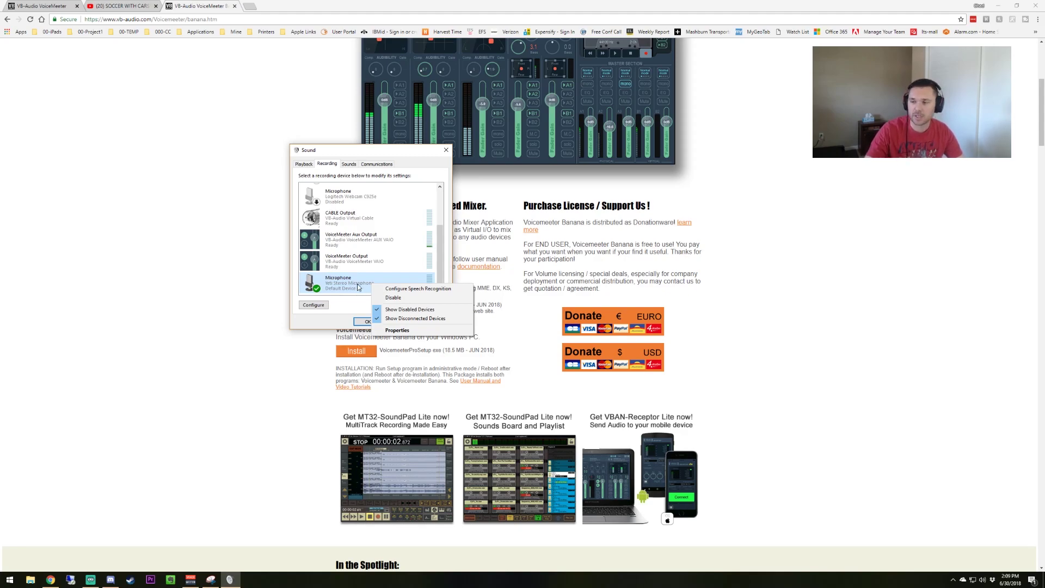
click(299, 167)
scroll(348, 273, down, 5)
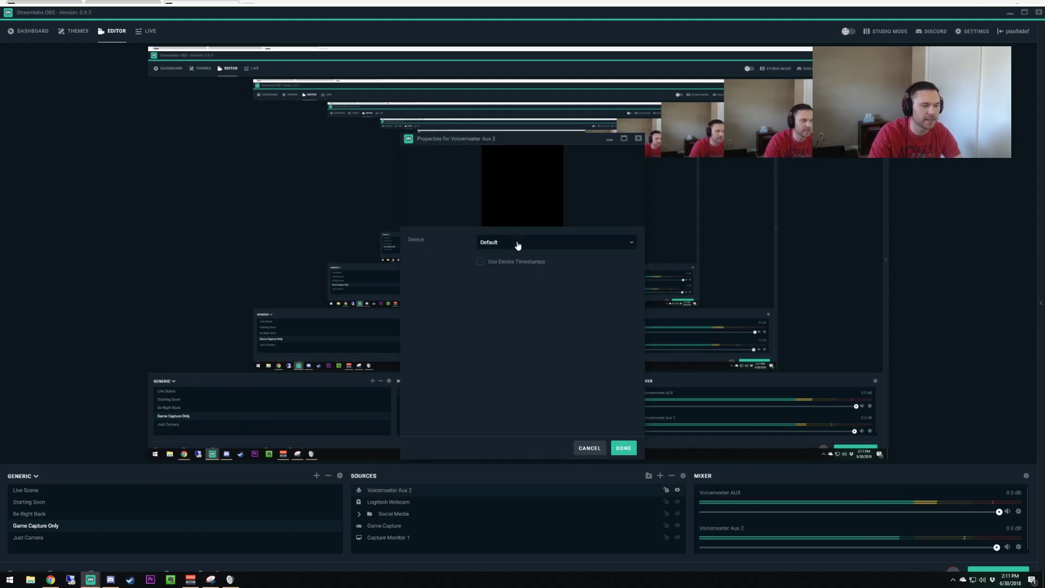
Set the Voicemeeter AUX source's device to VoiceMeeter Aux Output (VB-Audio VoiceMeeter AUX VAIO)
click(517, 246)
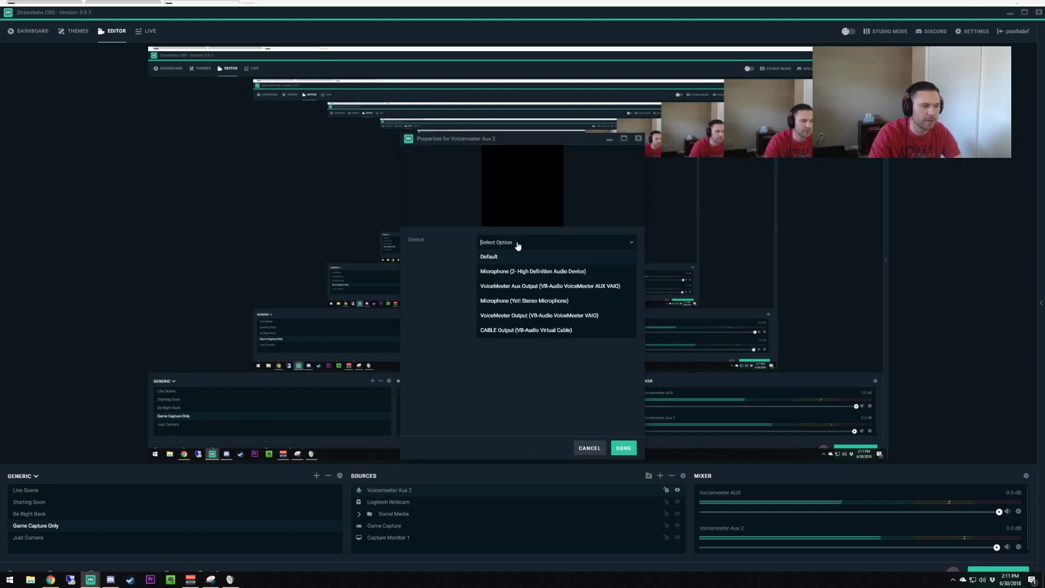
click(587, 289)
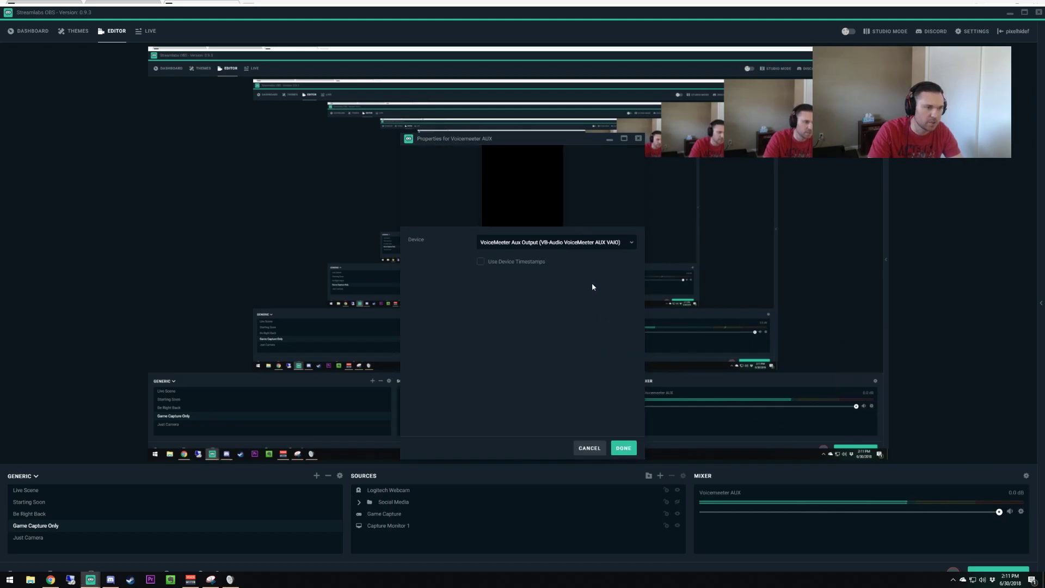
Confirm the AUX source and set Desktop Audio Device 1 to Disabled in Streamlabs audio settings
click(623, 448)
click(970, 32)
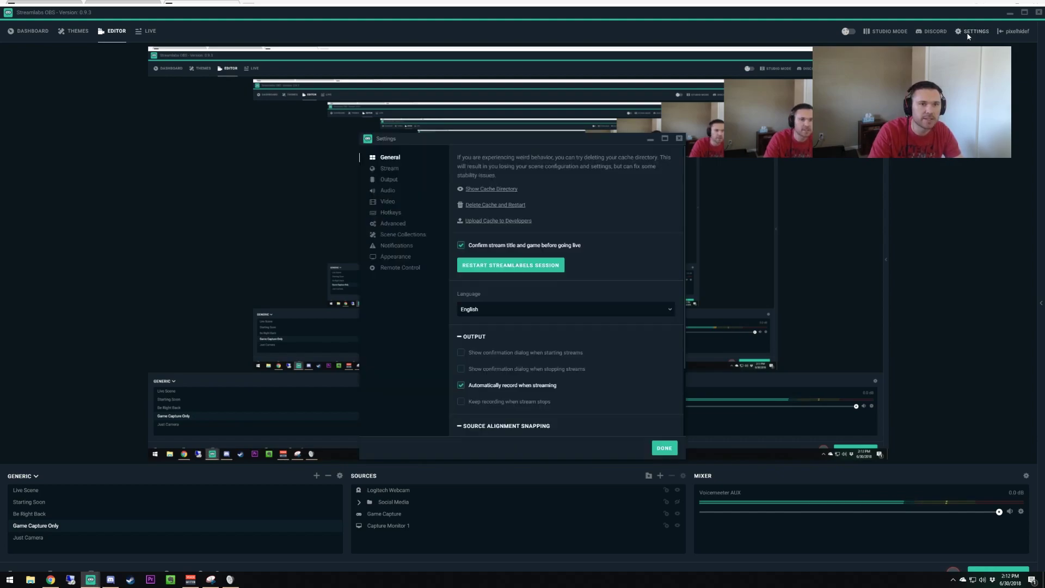
click(388, 192)
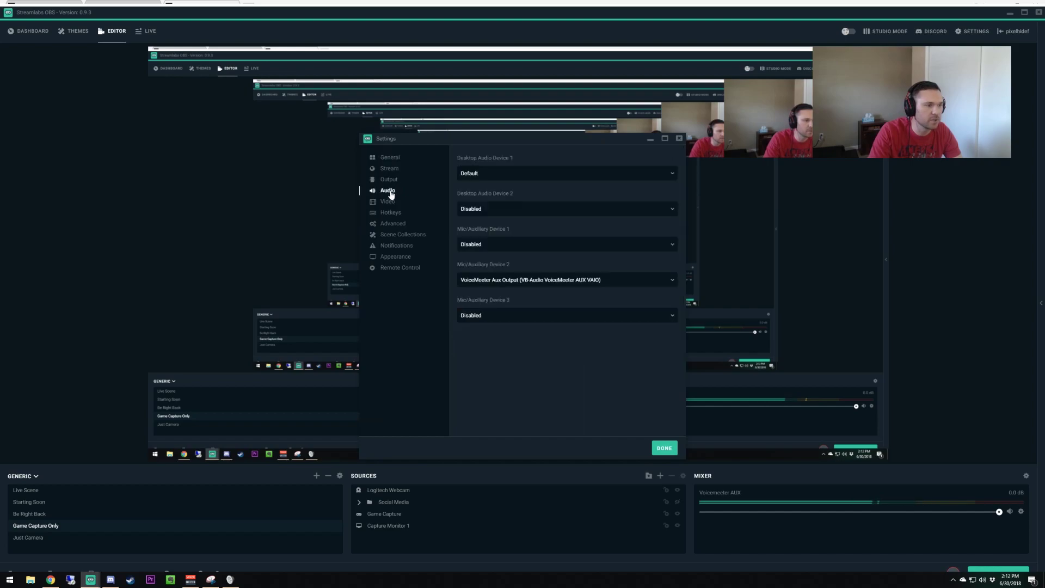
click(492, 172)
click(491, 194)
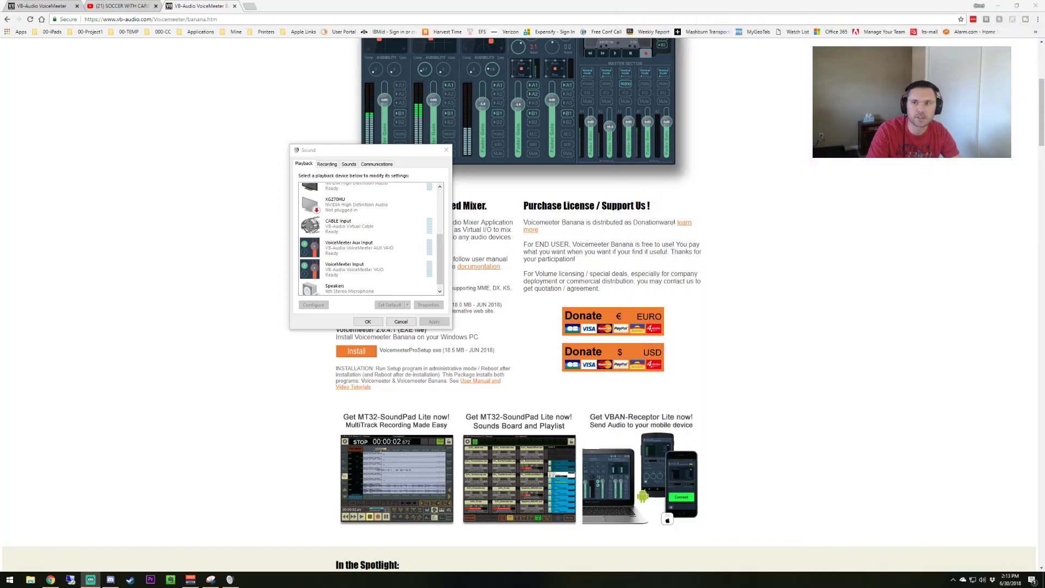
Check Discord's Voice & Video settings show Yeti microphone input and CABLE Input output, then close them
scroll(354, 229, up, 5)
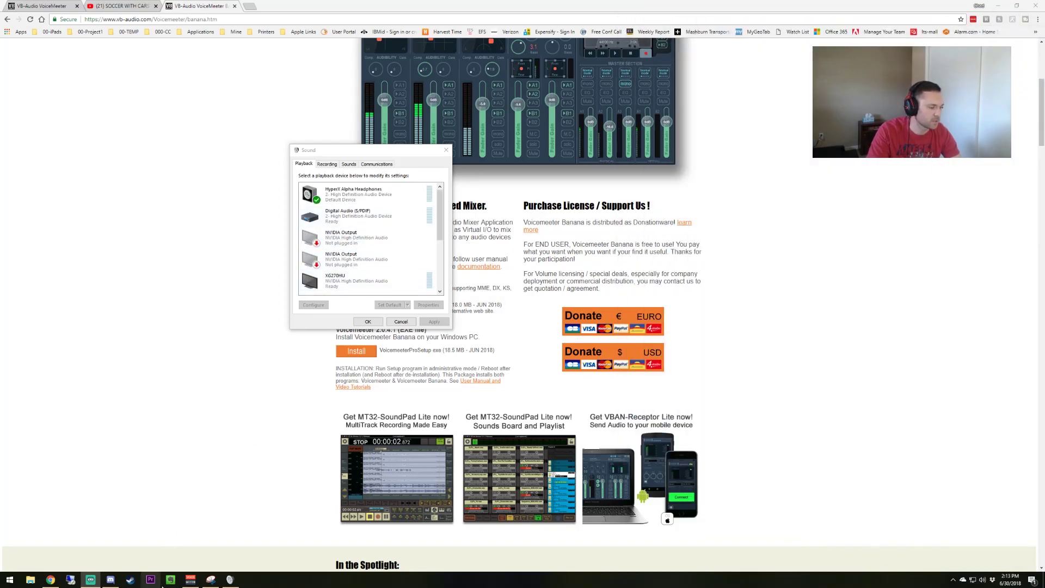
click(110, 580)
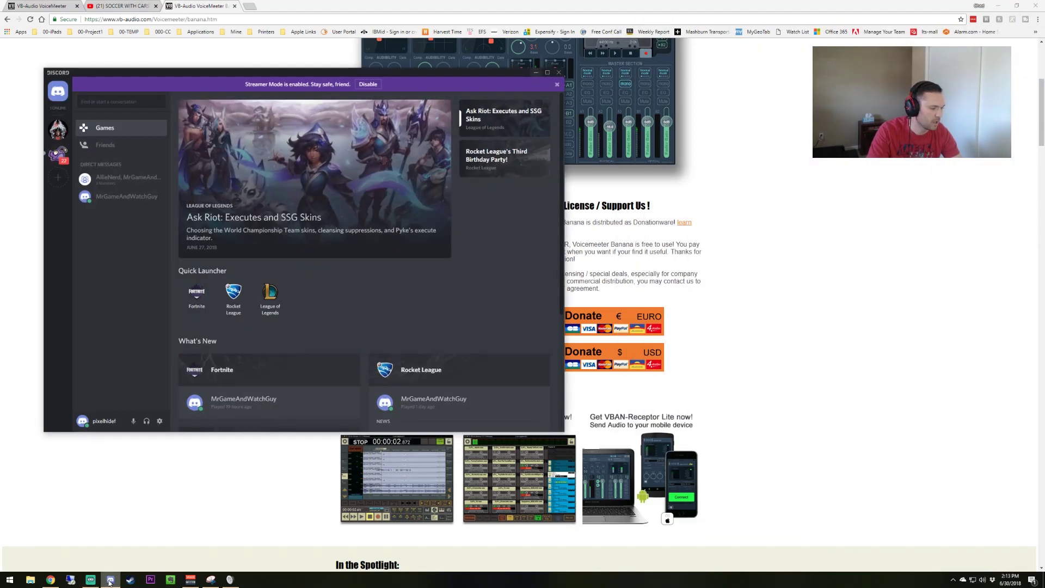
drag(345, 76, 578, 94)
click(392, 438)
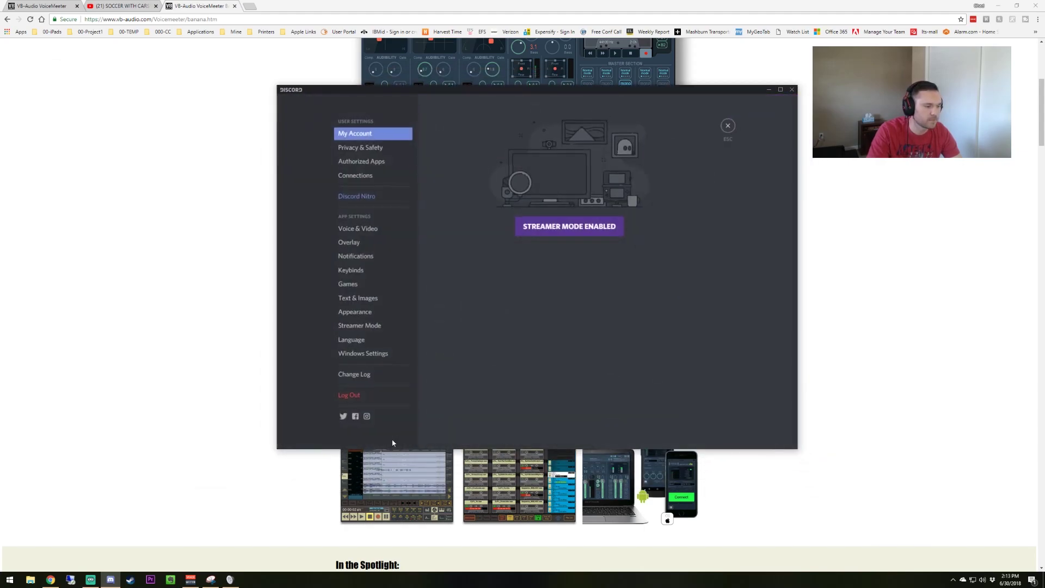
click(361, 231)
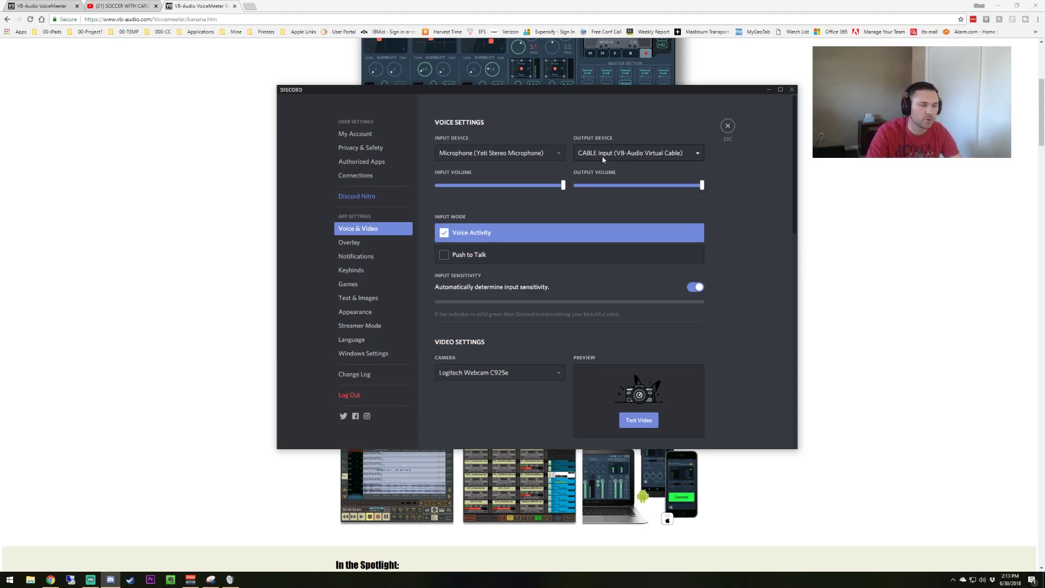
mouse_move(702, 186)
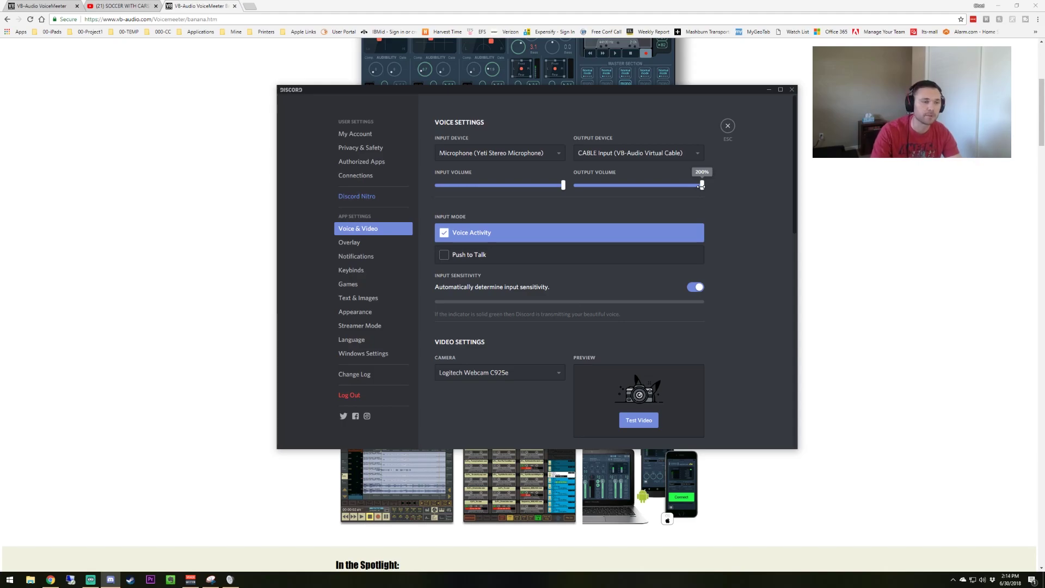
key(Escape)
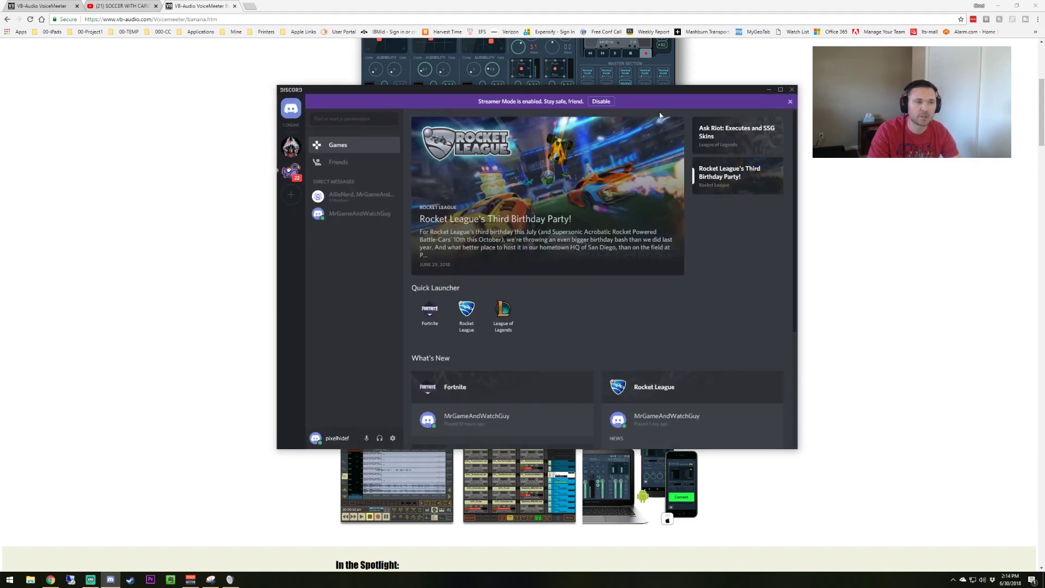
Bring the Voicemeeter Banana mixer forward and assign A2 to WDM: XG270HU (NVIDIA High Definition Audio)
click(768, 90)
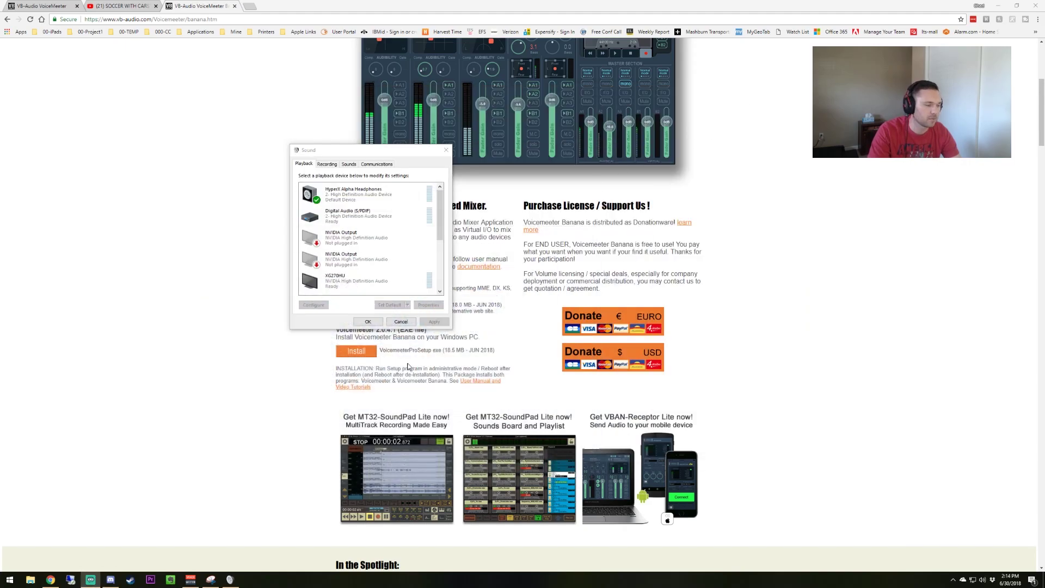
click(190, 581)
drag(527, 207, 471, 197)
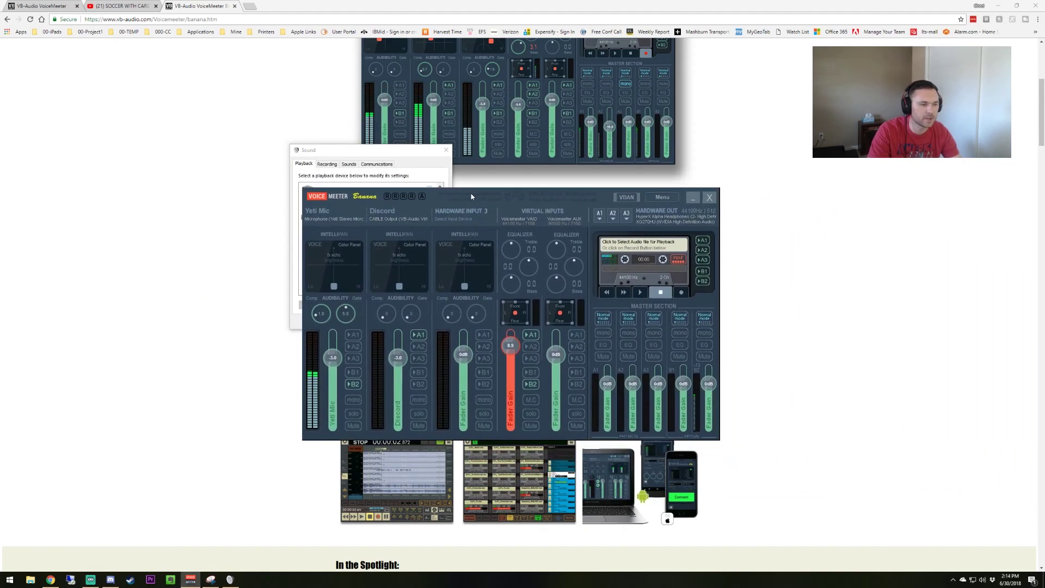
click(598, 216)
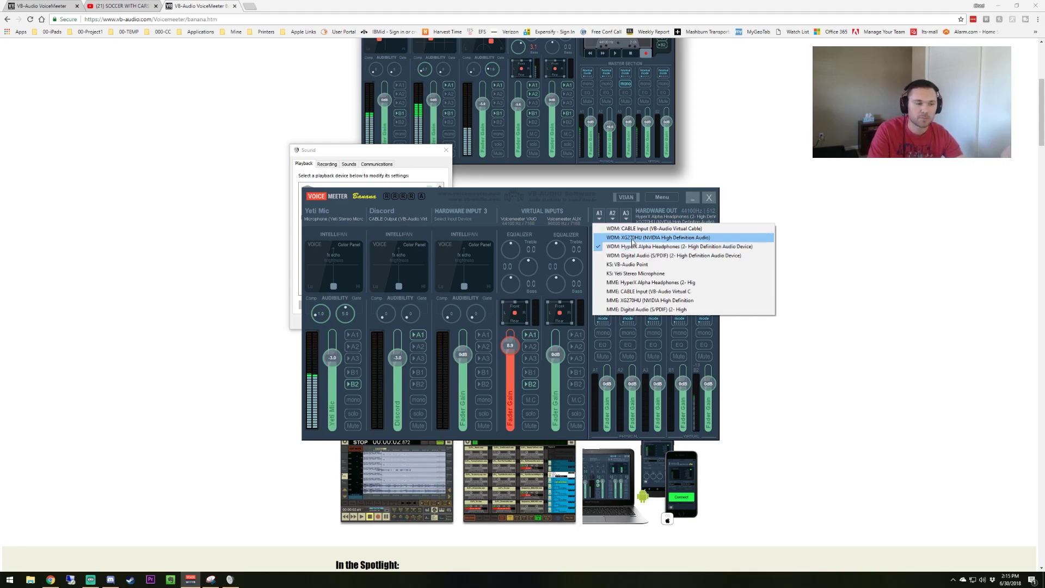
click(631, 238)
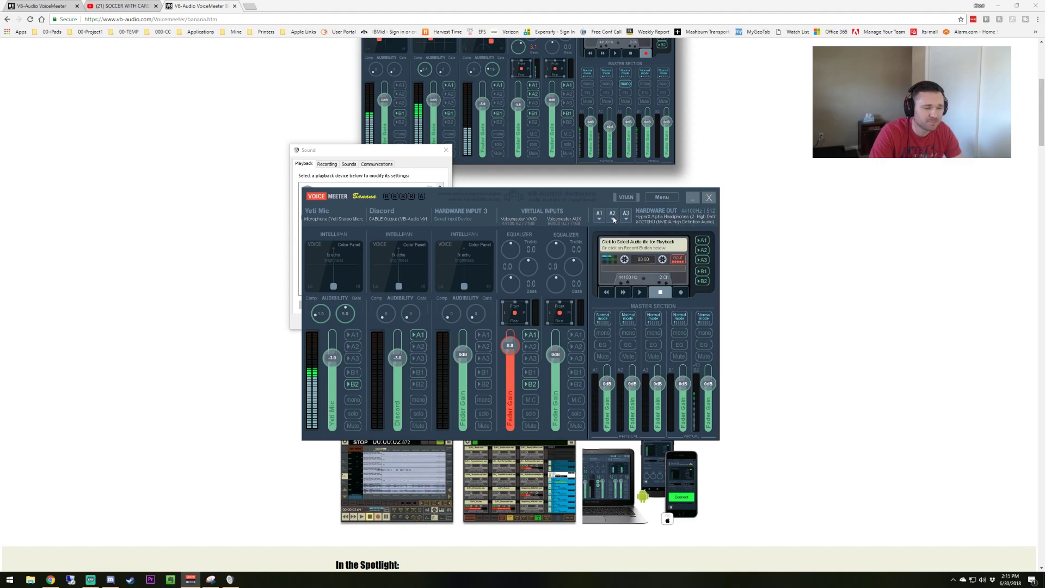
click(613, 220)
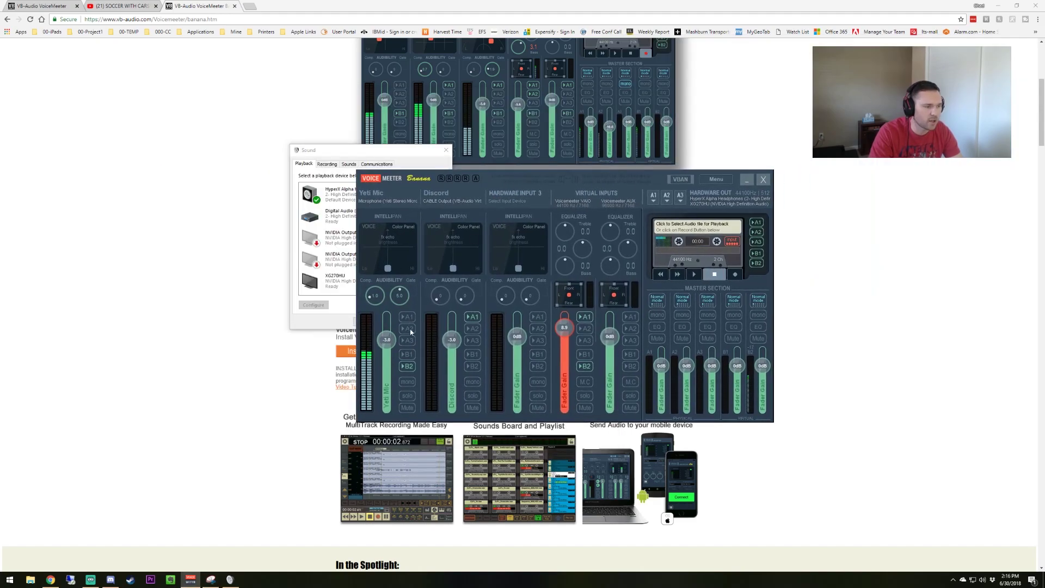
Route the Discord strip to A1, keep the Yeti Mic label, and lower its gate to about 1.3
click(472, 317)
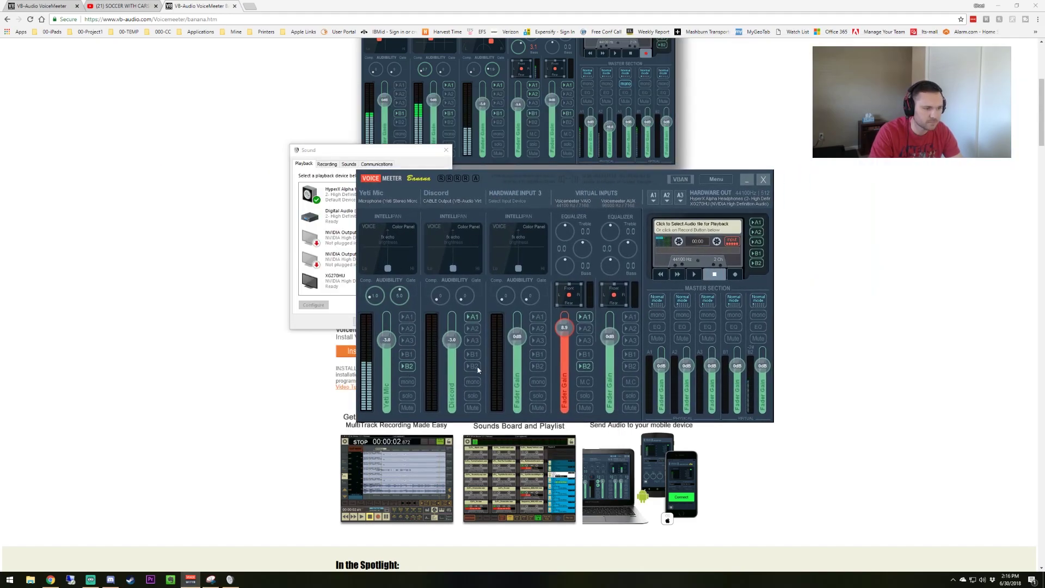
double_click(382, 194)
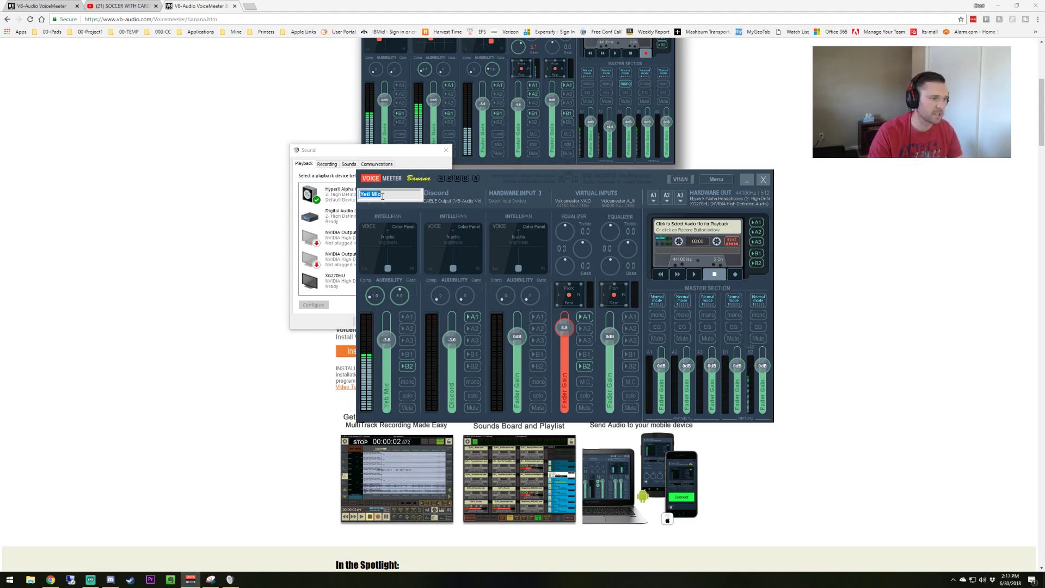
text(Y)
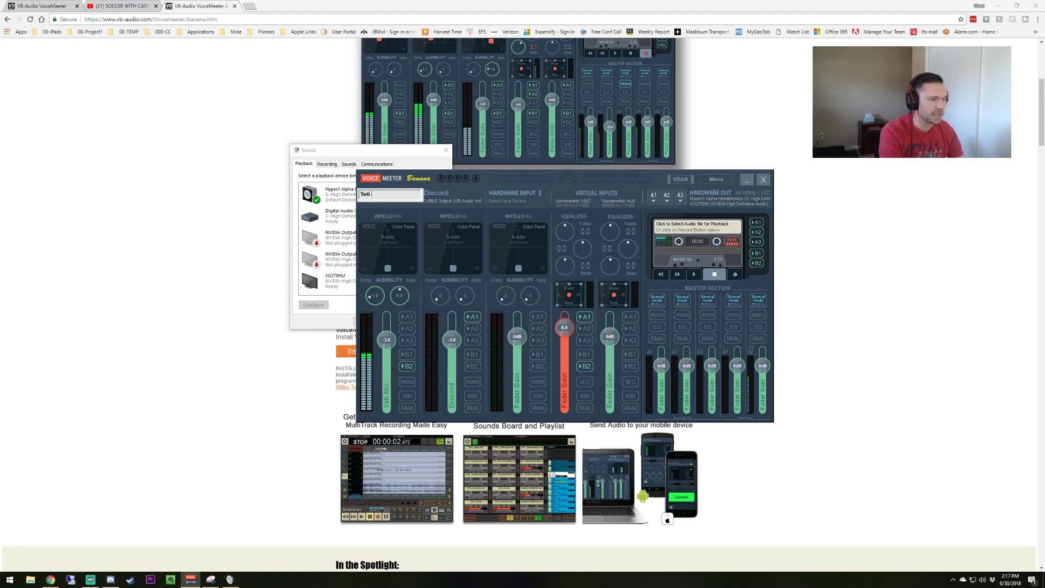
key(Return)
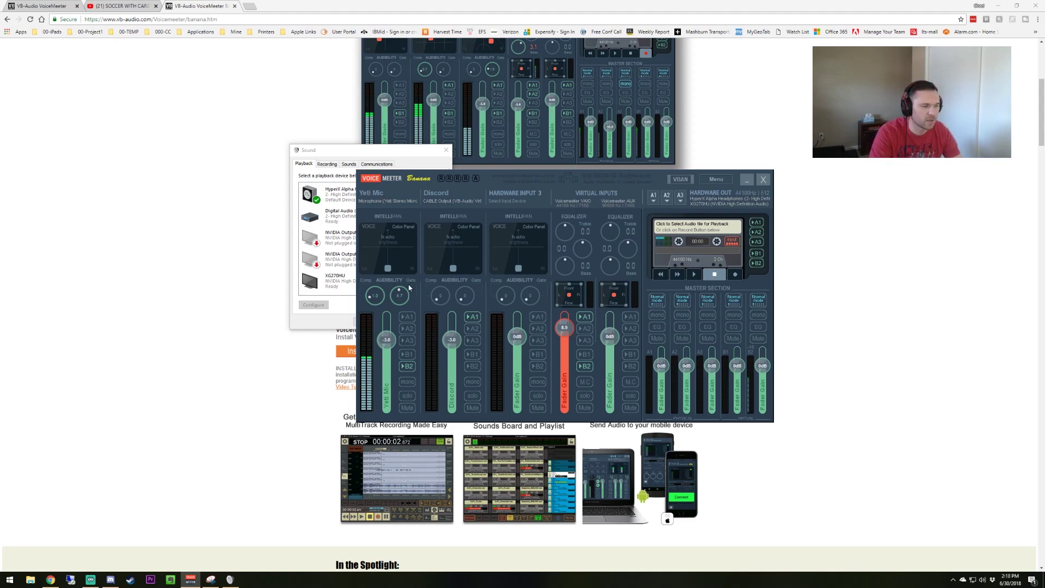
drag(398, 293, 401, 315)
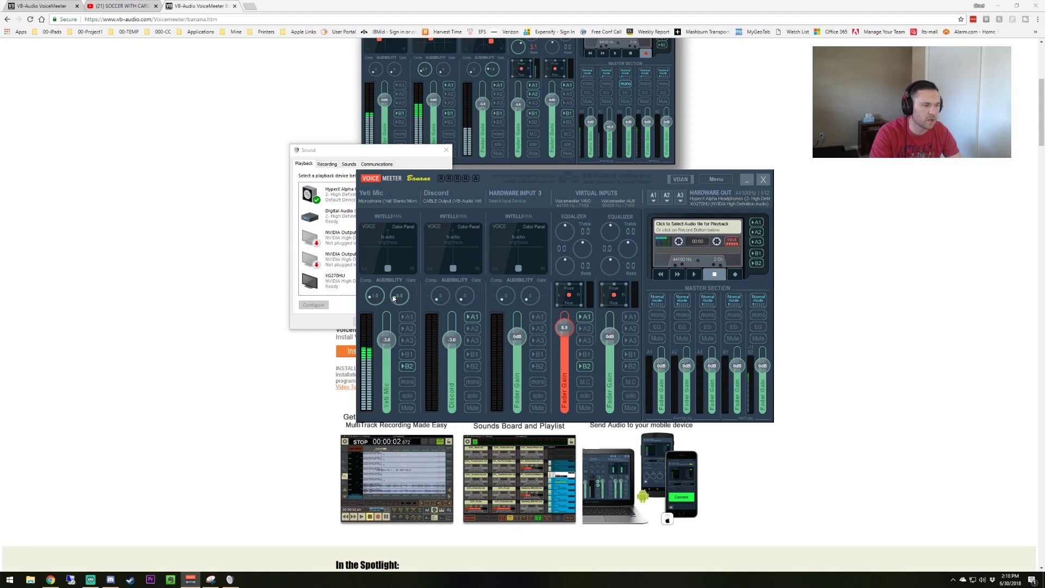
drag(396, 301, 407, 281)
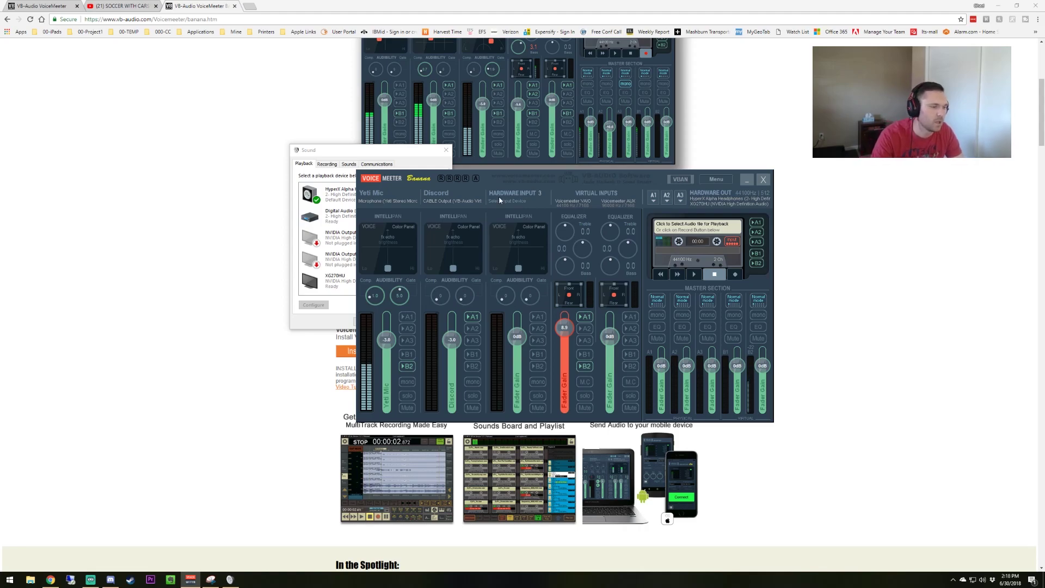
Confirm the Discord strip's input is CABLE Output, then open Discord's Voice & Video settings
right_click(454, 196)
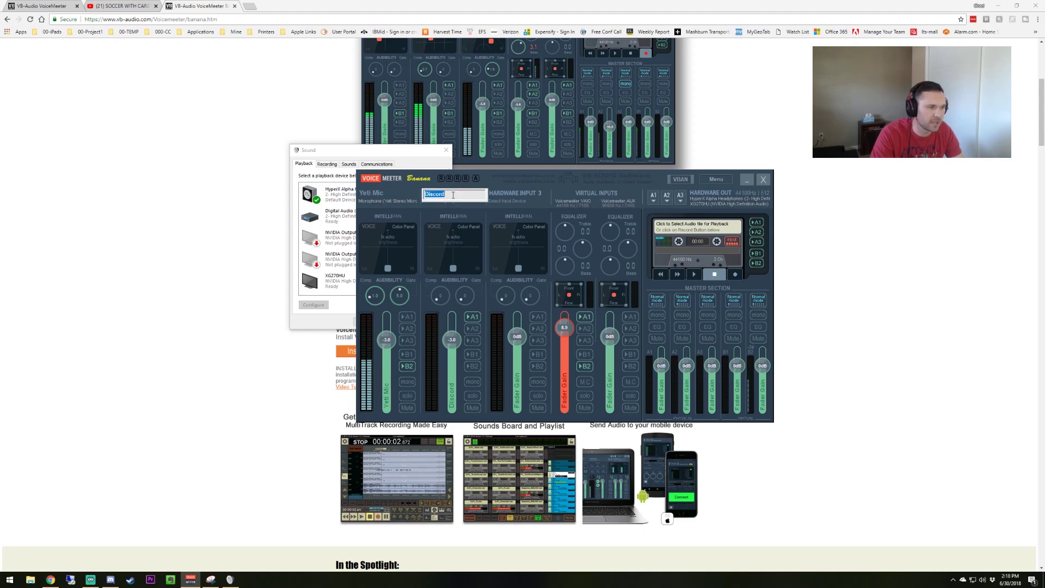
key(Return)
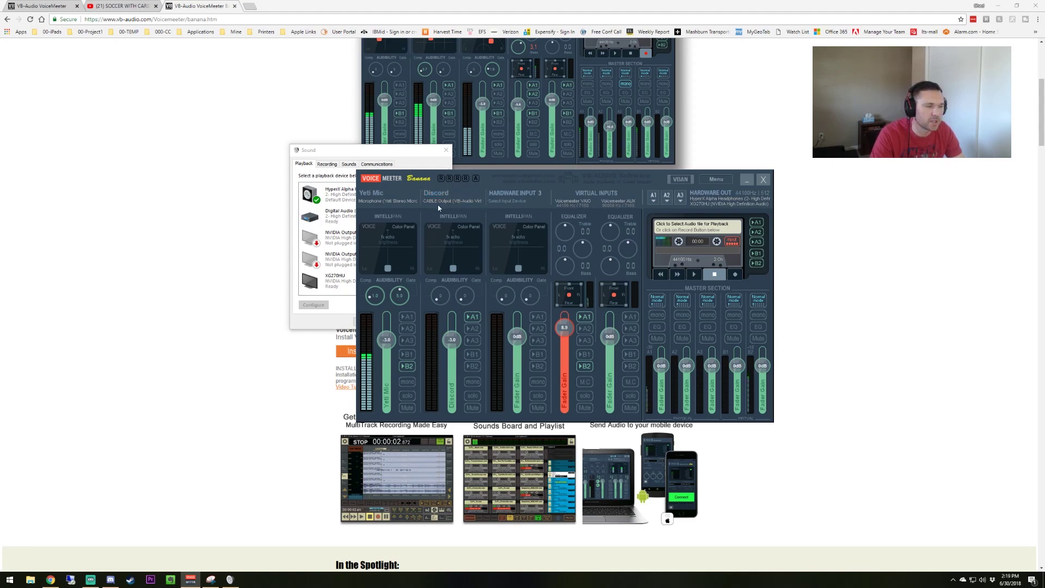
click(439, 203)
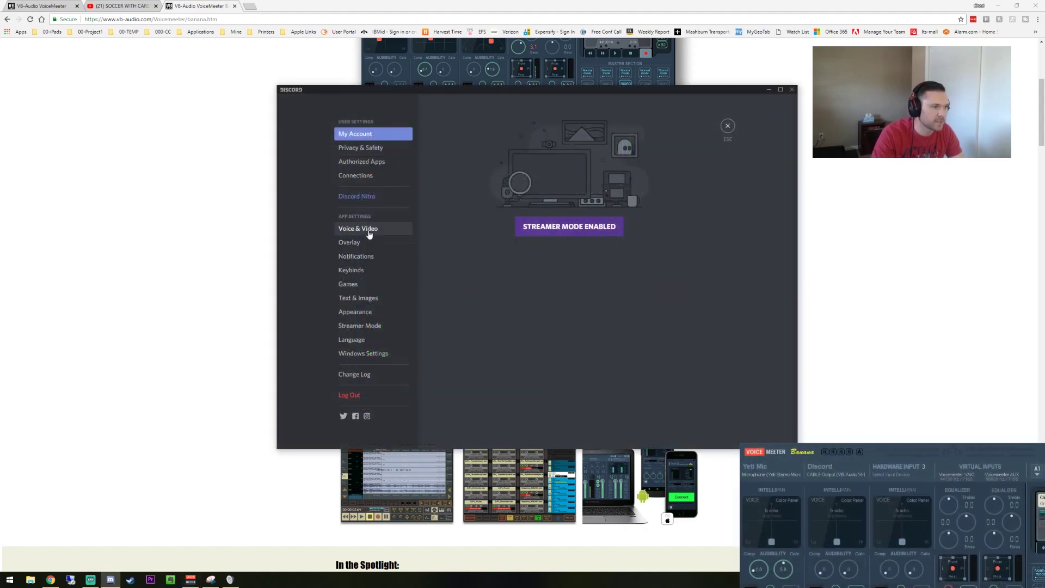
click(366, 228)
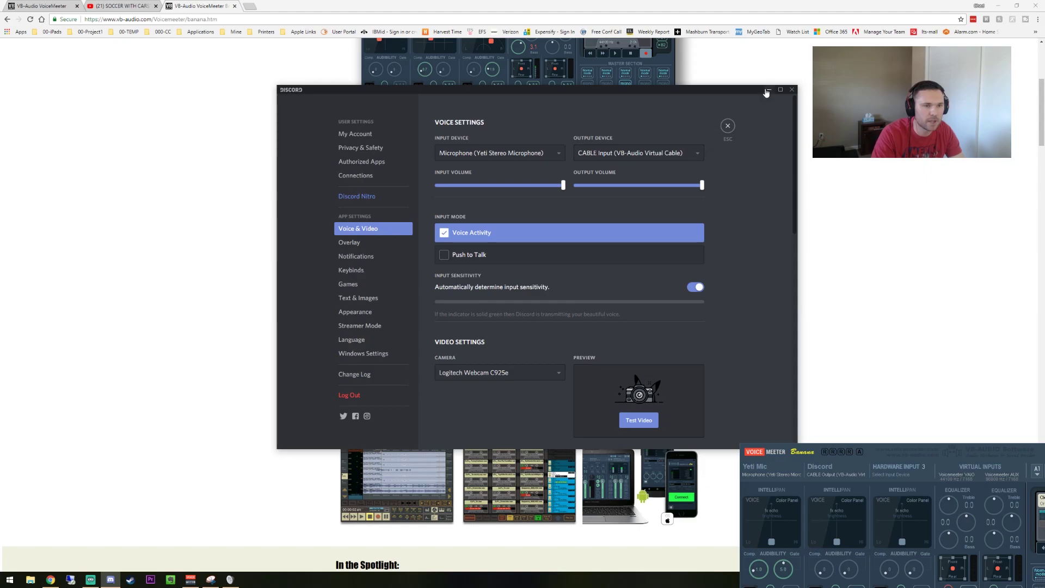
Close Discord's settings, minimize Discord, and drag the Voicemeeter mixer fully back on screen
click(728, 127)
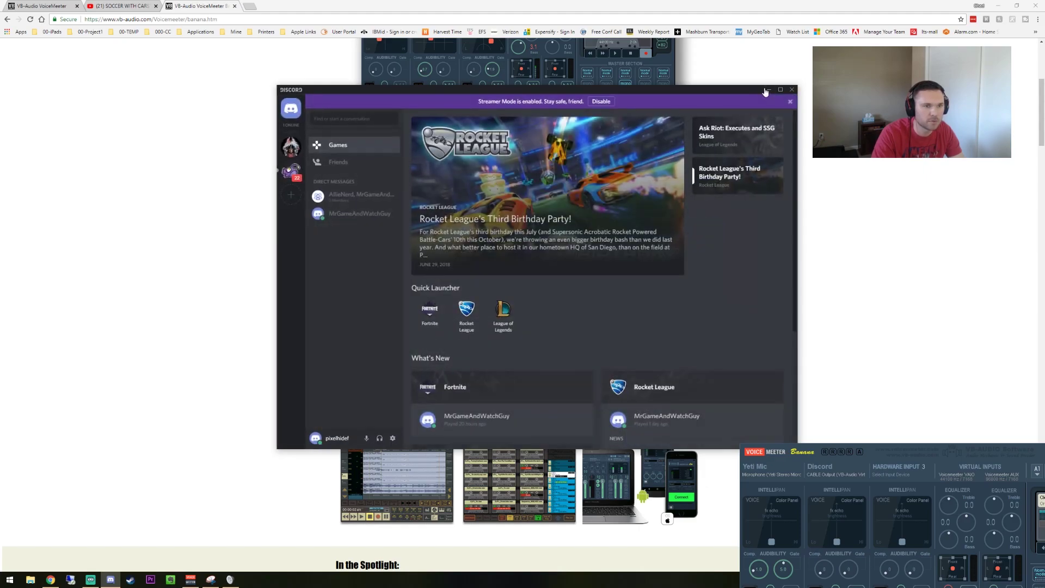
click(769, 89)
drag(907, 455, 584, 174)
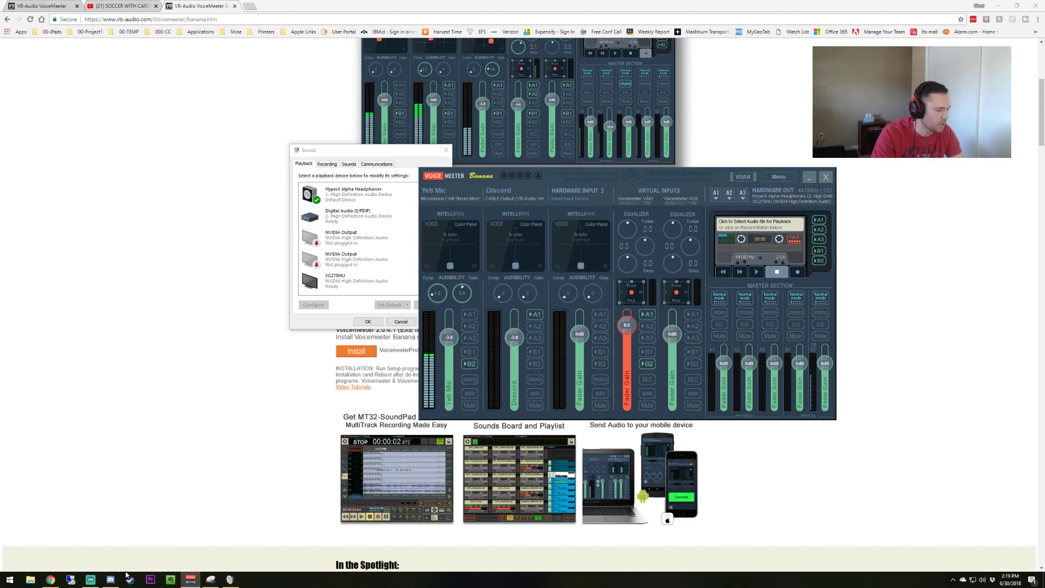
Launch Skype from Start search and open its Audio & Video settings, speakers on CABLE Input
click(19, 576)
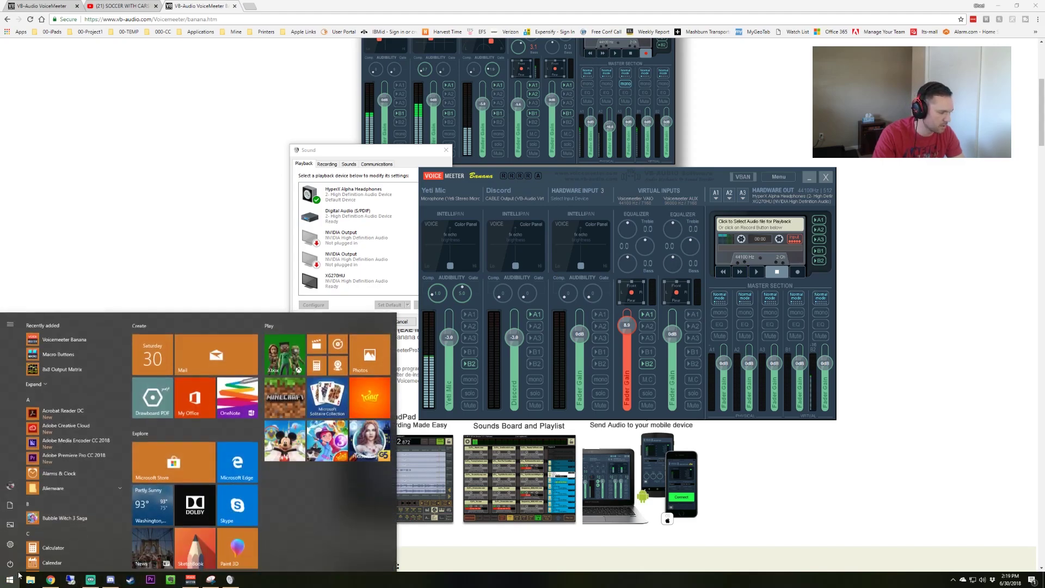
text(skype)
key(Return)
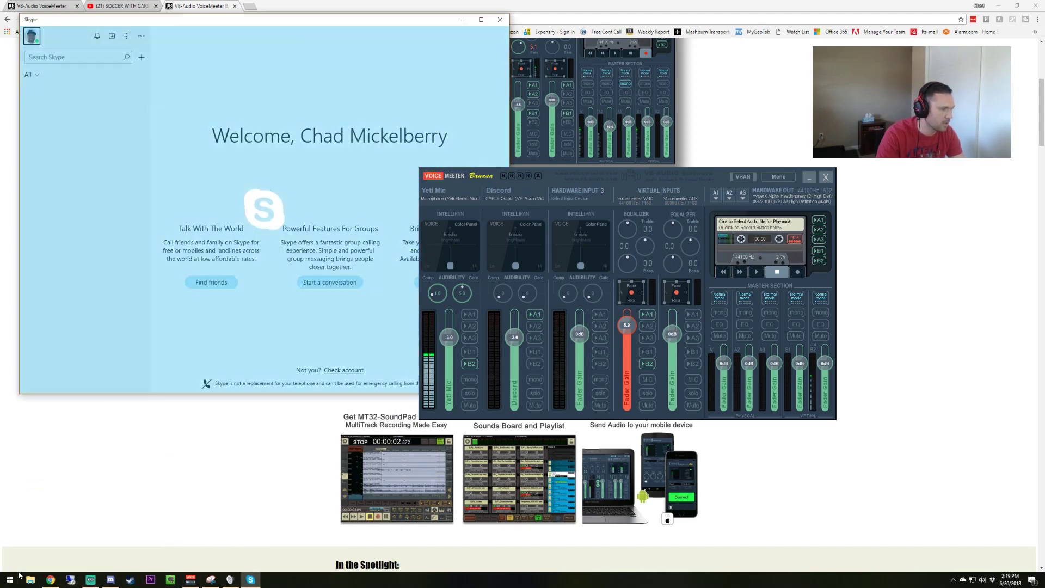
click(141, 35)
click(148, 55)
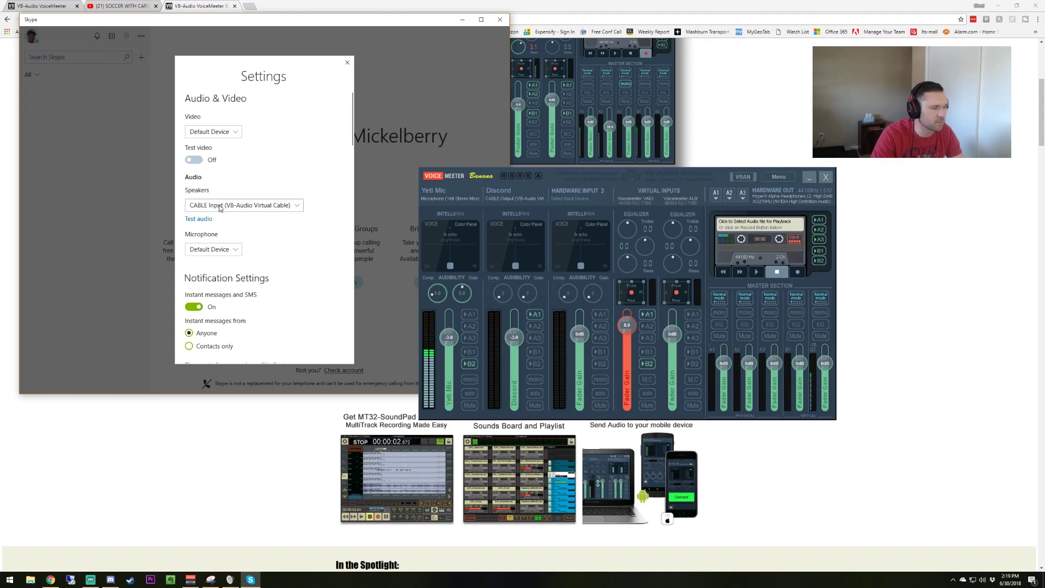
Play Skype's test sound and confirm it shows on Voicemeeter's Discord strip meter, then reposition the mixer
click(209, 220)
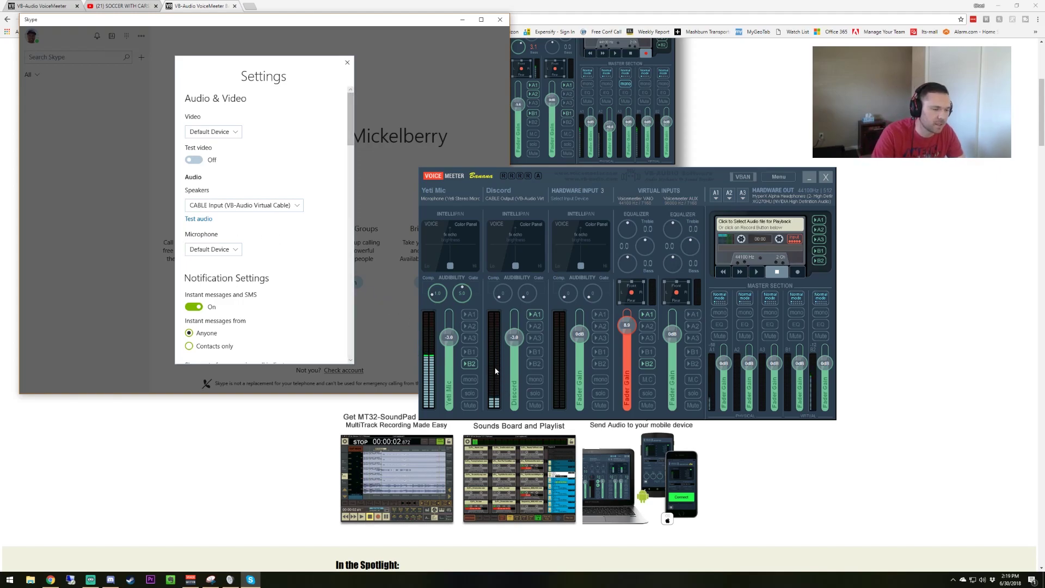
click(205, 216)
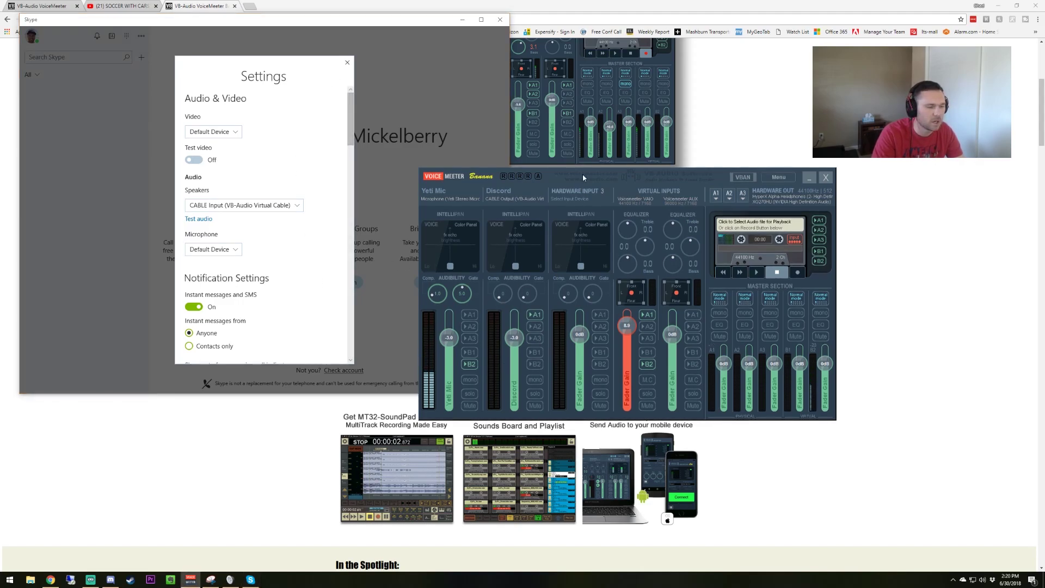
drag(582, 175, 565, 153)
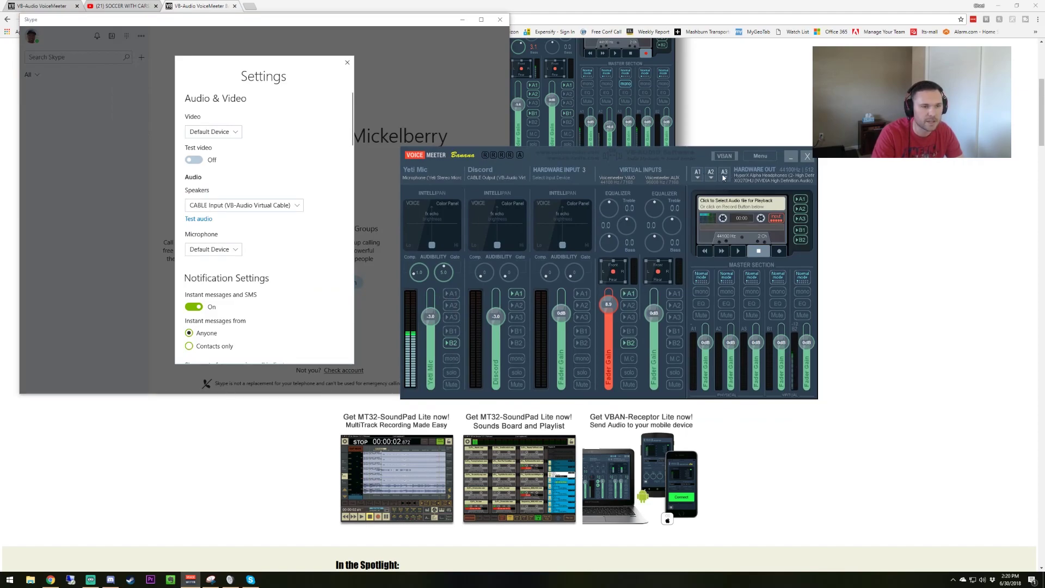
click(724, 174)
click(696, 176)
click(696, 176)
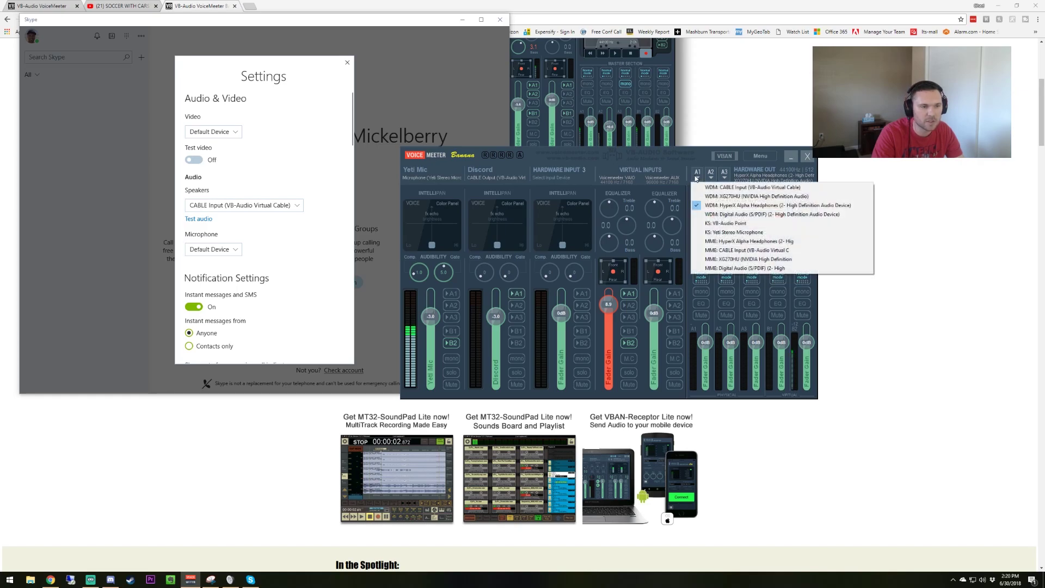
click(710, 178)
click(711, 178)
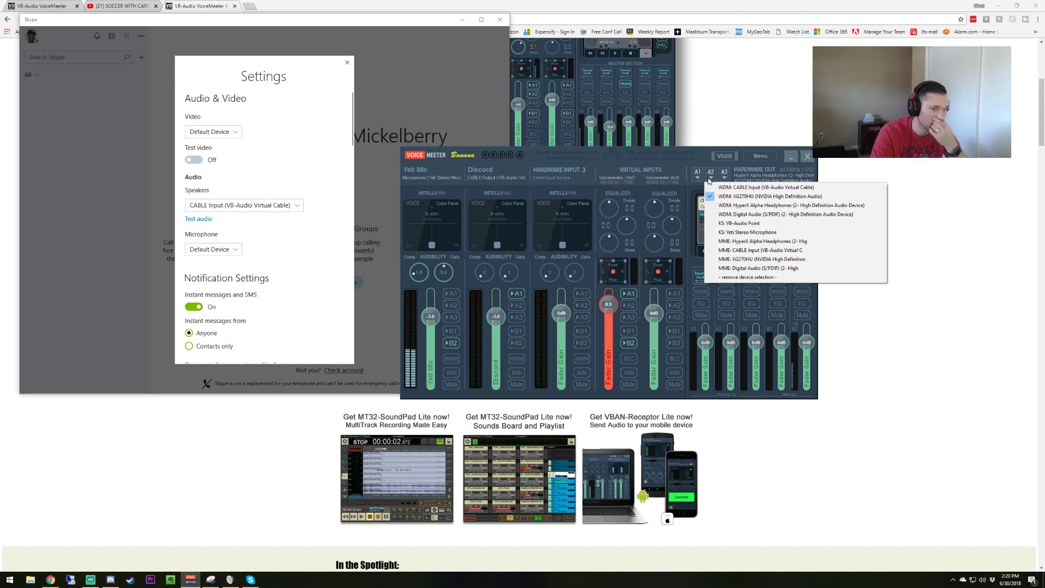
click(696, 175)
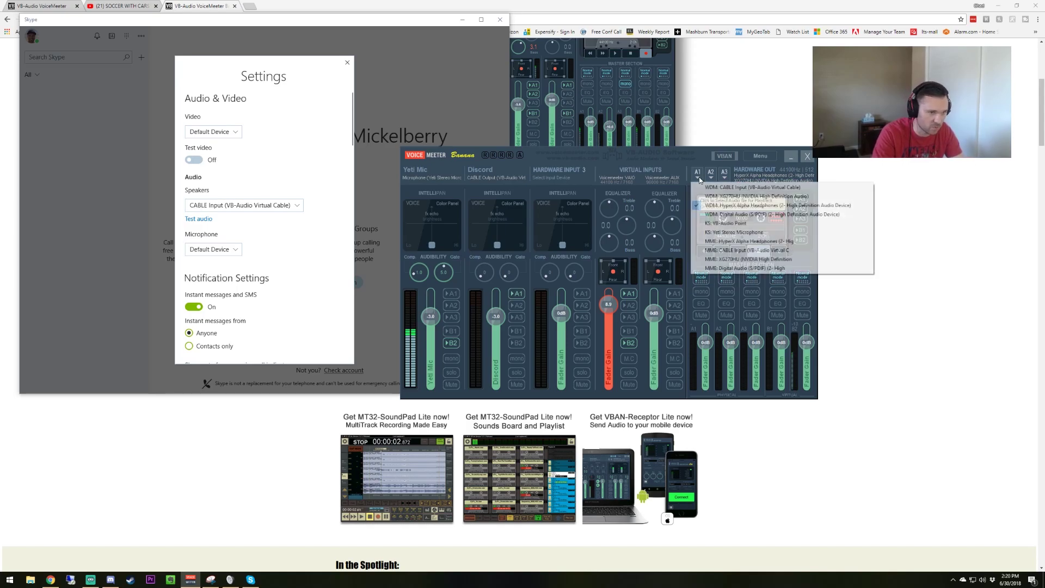
click(696, 175)
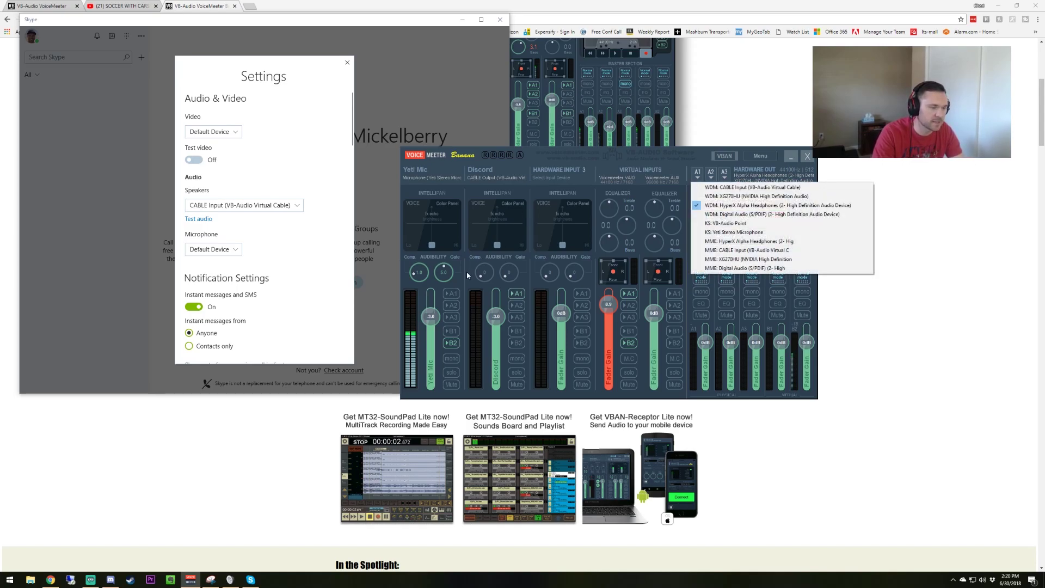
click(462, 282)
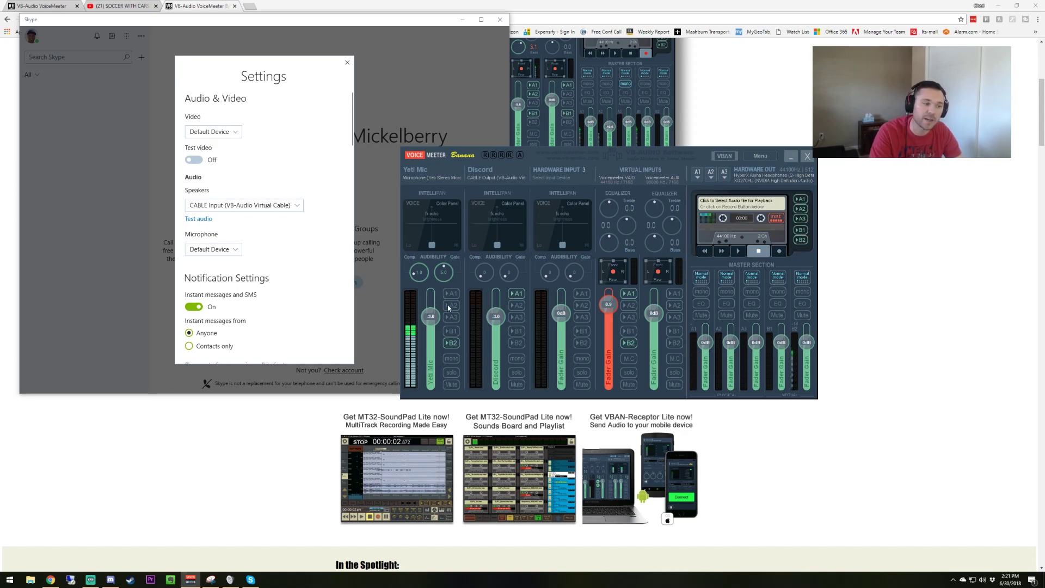
click(451, 308)
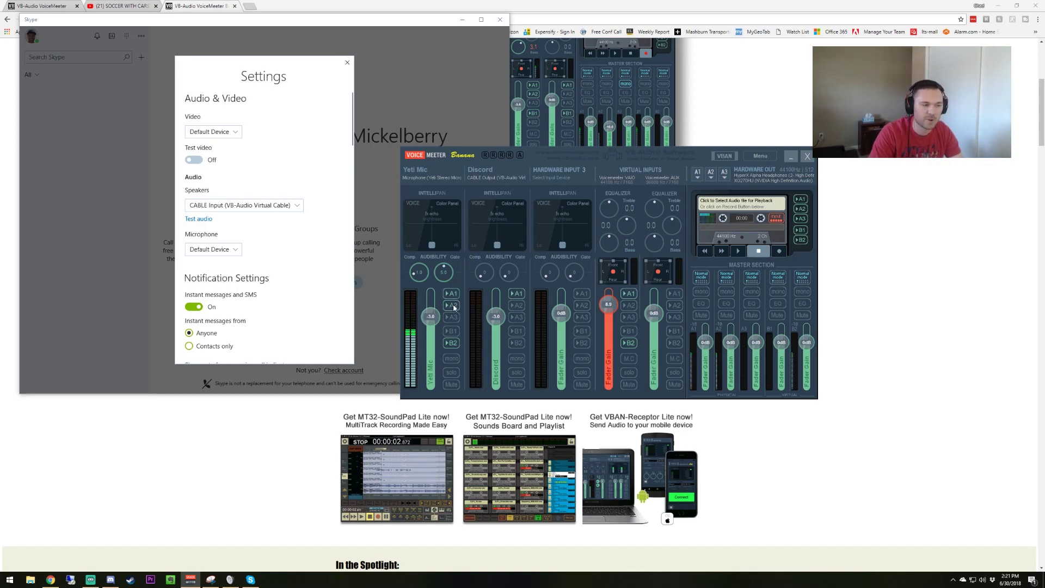
click(453, 306)
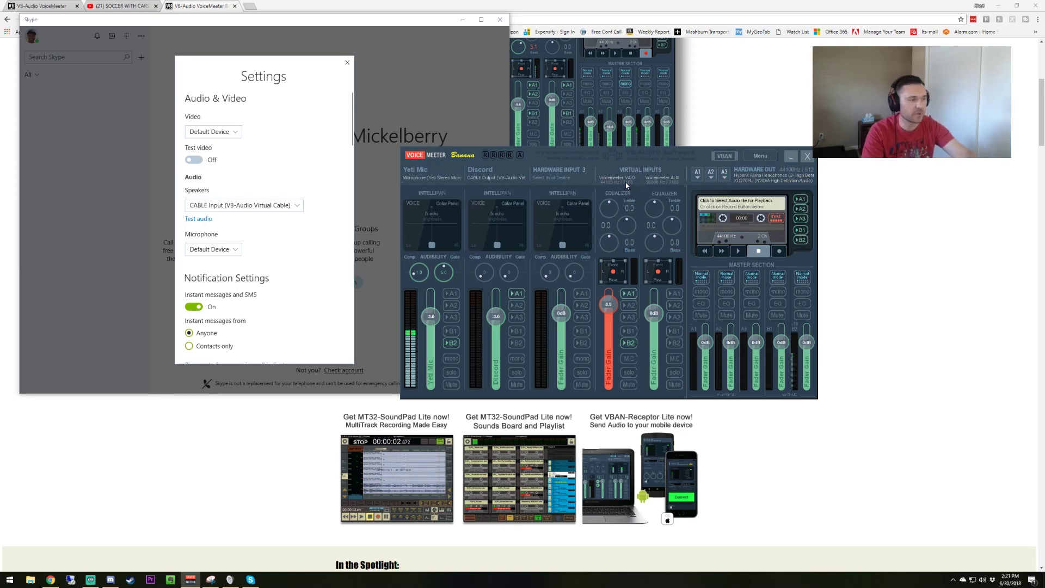
Pause and replay the YouTube video to test that desktop audio reaches Voicemeeter
right_click(982, 580)
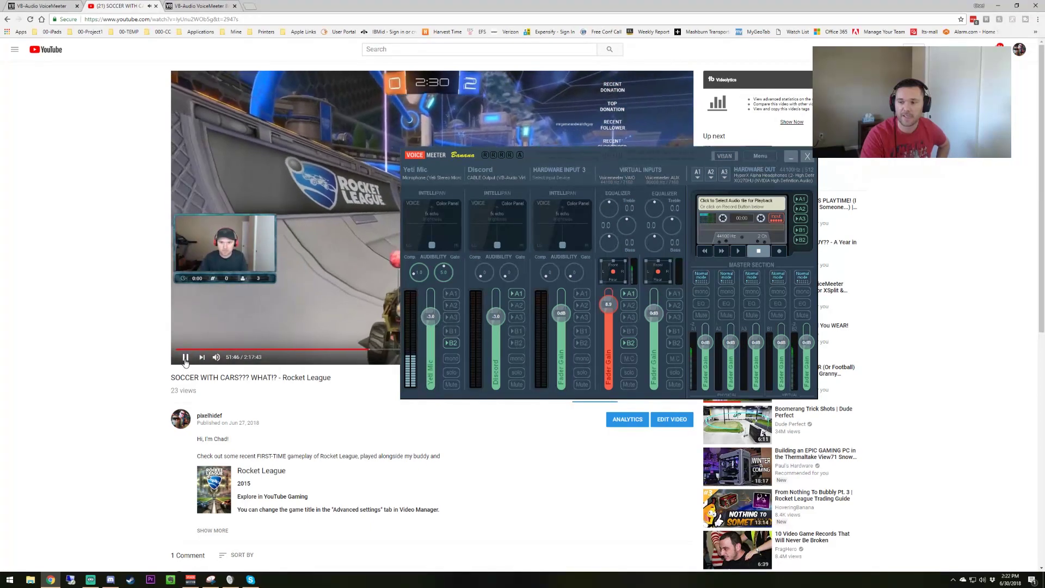
click(185, 358)
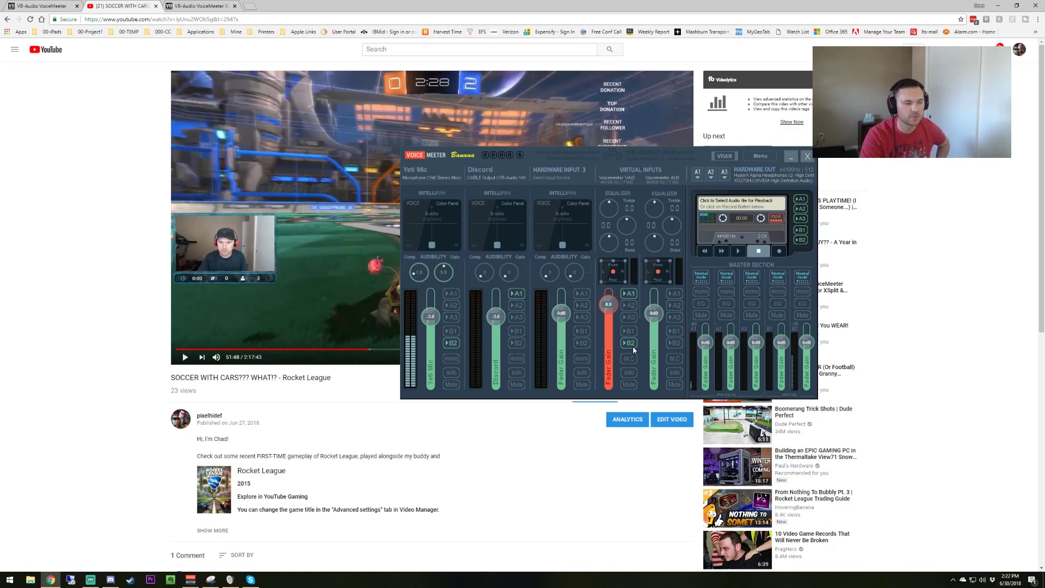
click(185, 357)
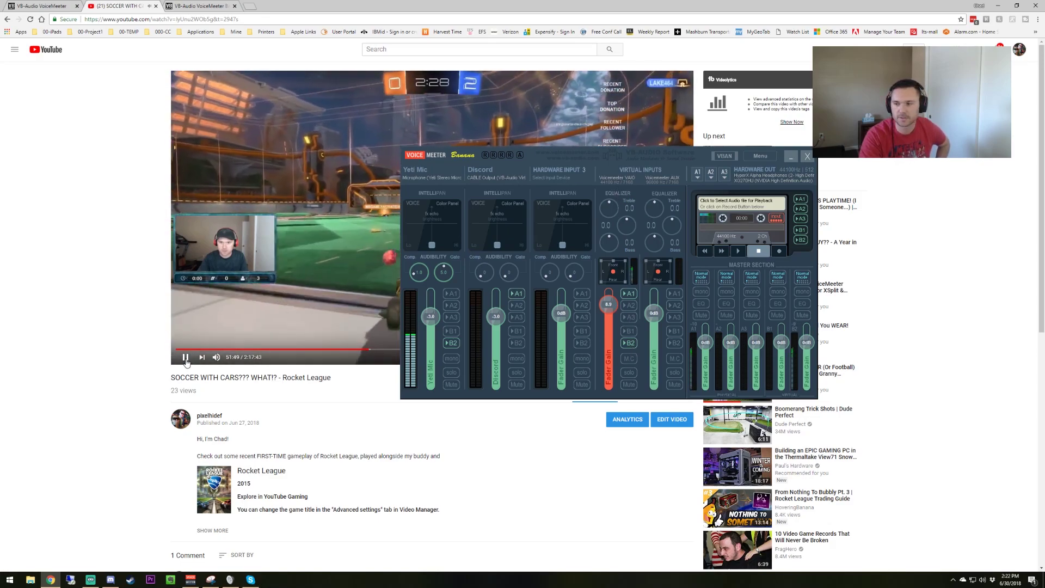
click(185, 358)
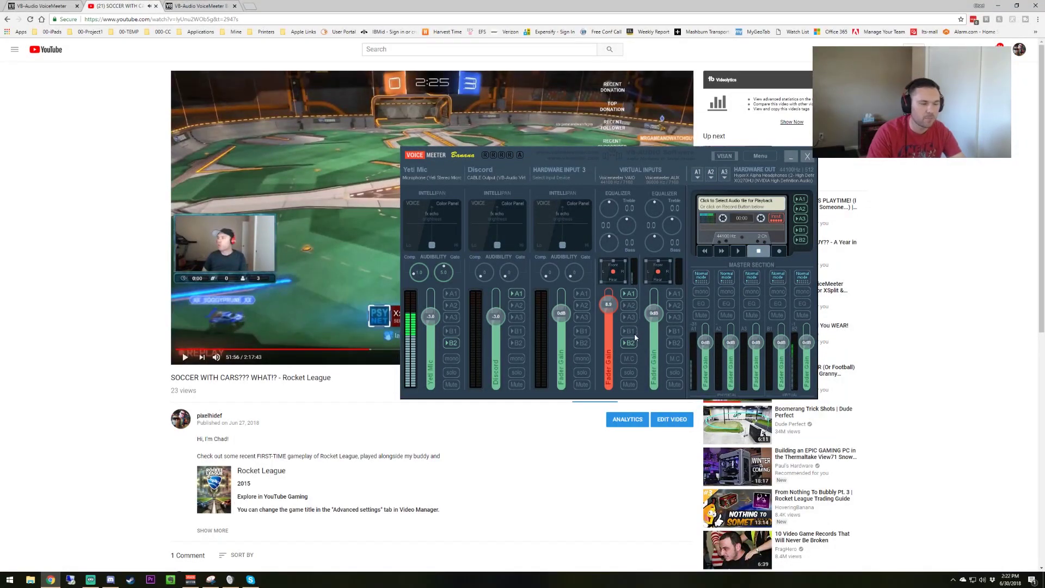
Route the VAIO desktop strip to A1 headphones and the Discord strip to B2, returning to Skype
click(630, 296)
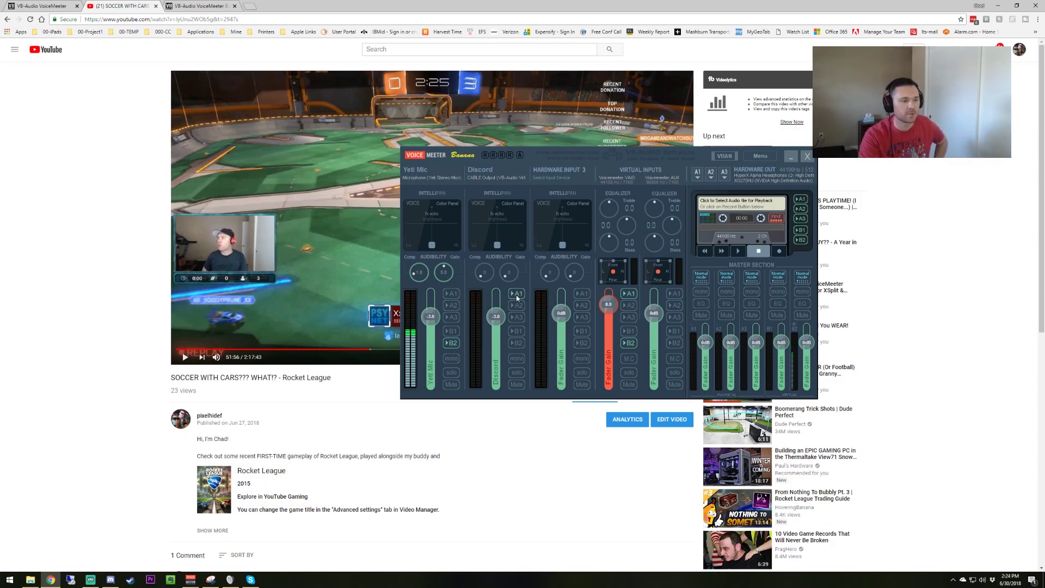
click(518, 344)
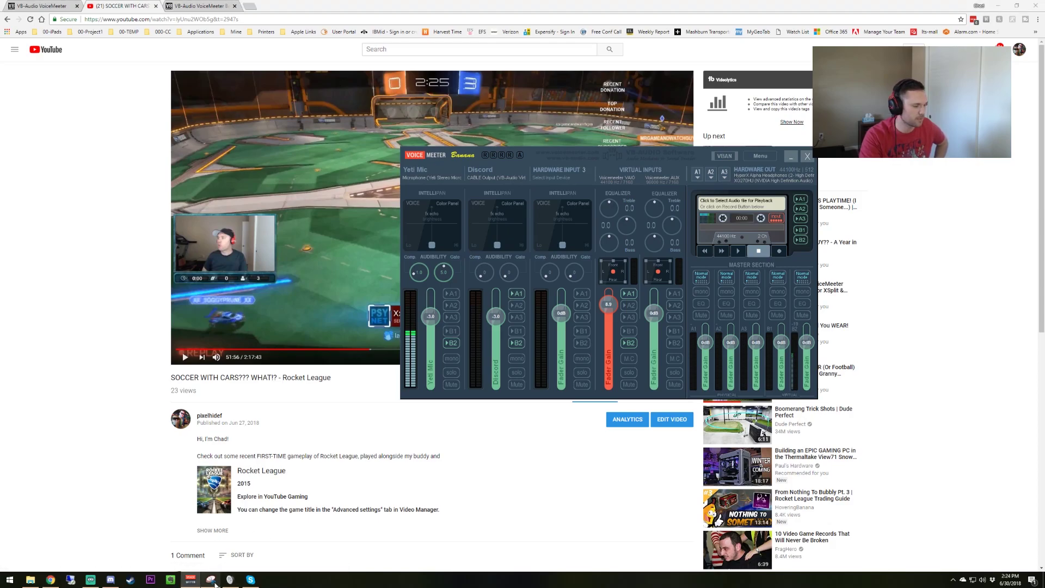
click(251, 579)
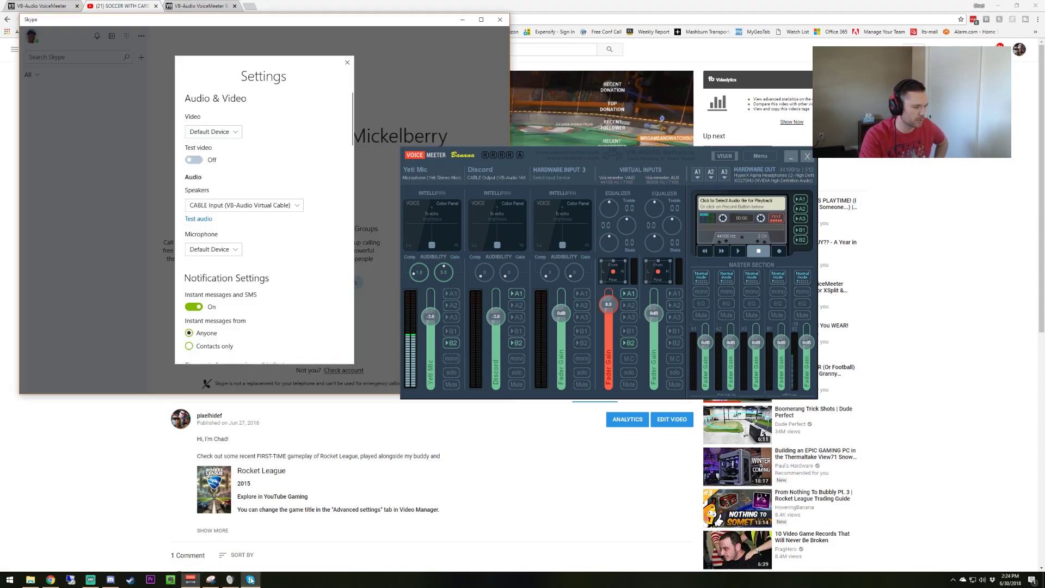
Replay Skype's test sound on the Discord strip, confirm Run at Startup, and open Voicemeeter's About page
click(204, 219)
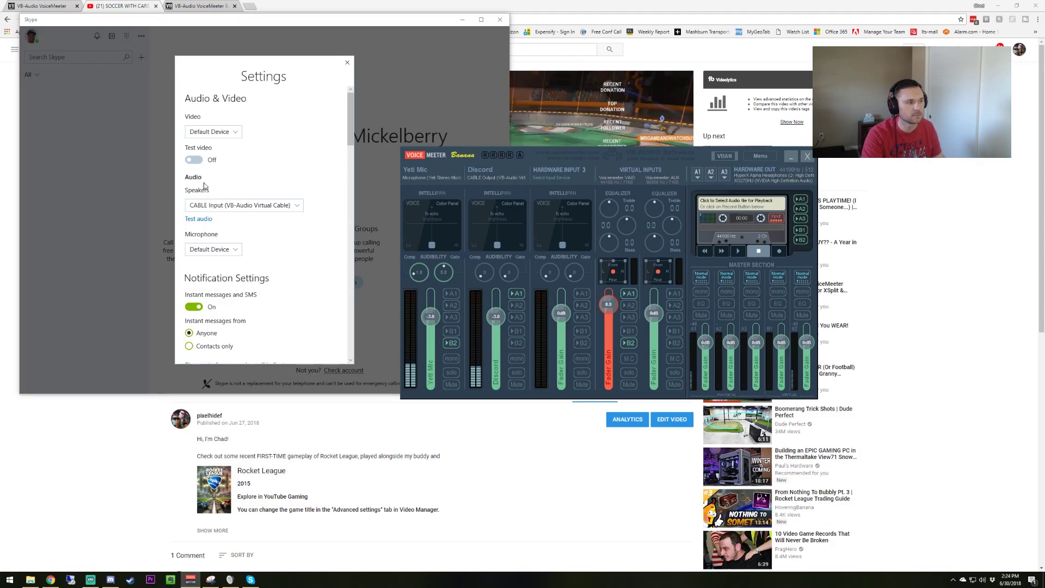
click(205, 220)
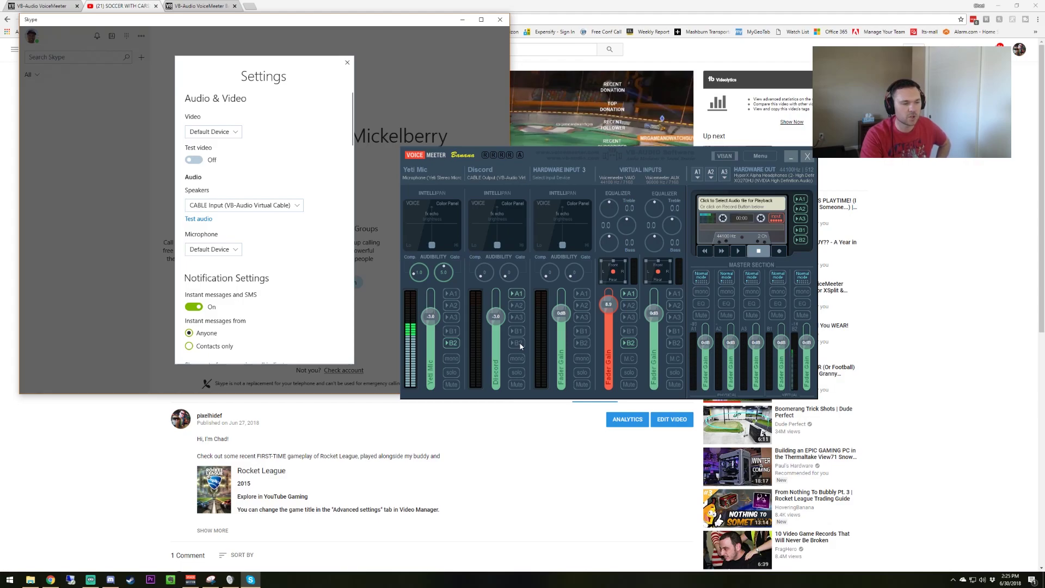
click(760, 155)
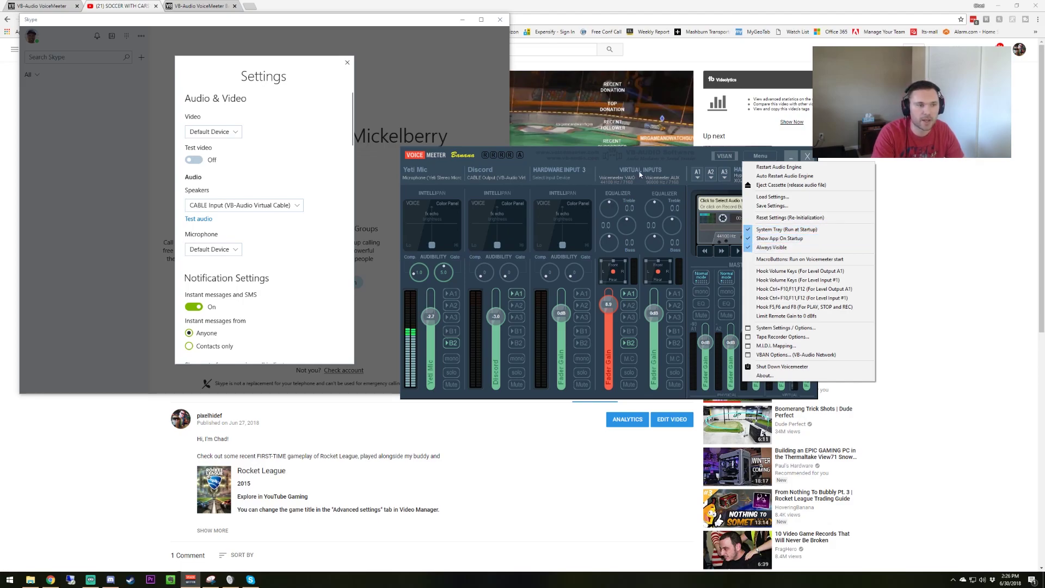
click(617, 156)
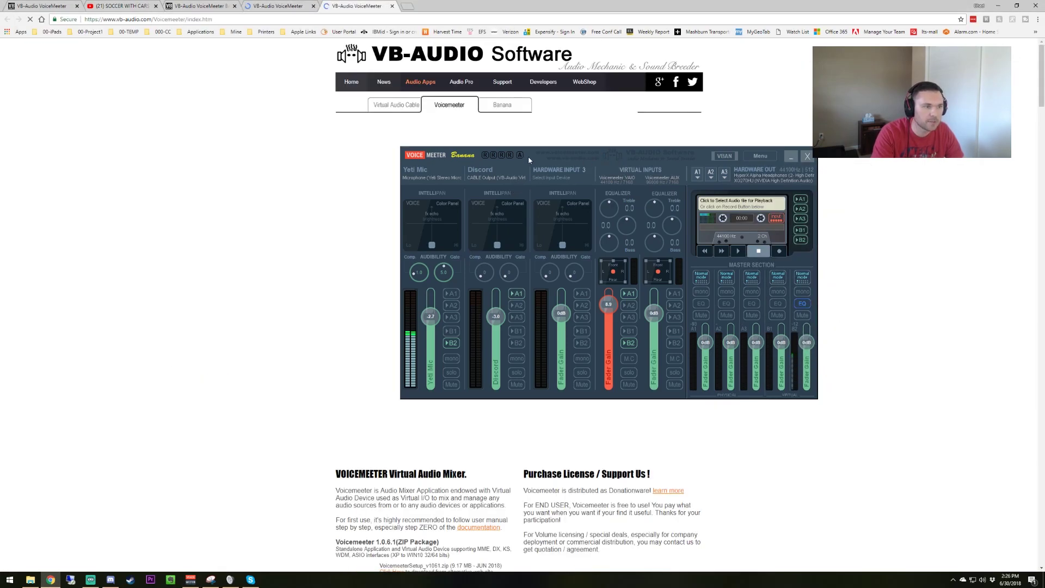
Move the mixer aside to read the VB-Audio Voicemeeter page in Chrome, then restore the mixer
drag(530, 156, 947, 192)
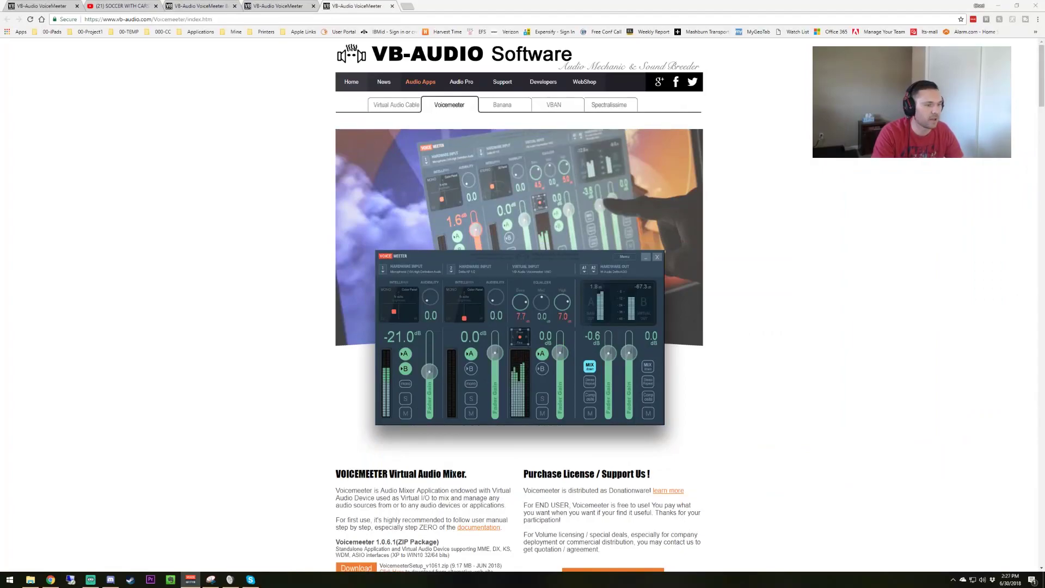
click(251, 162)
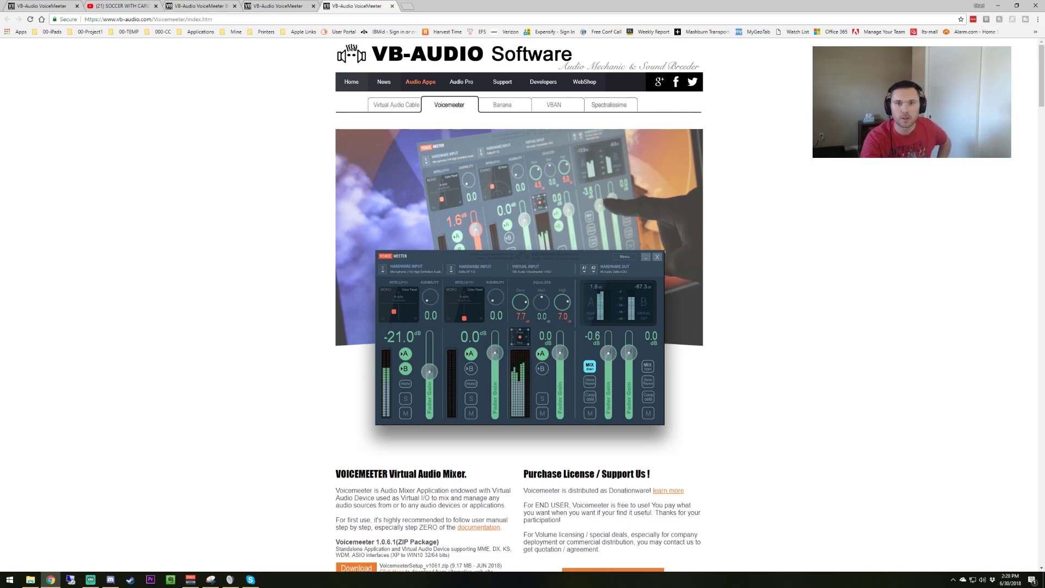
click(191, 579)
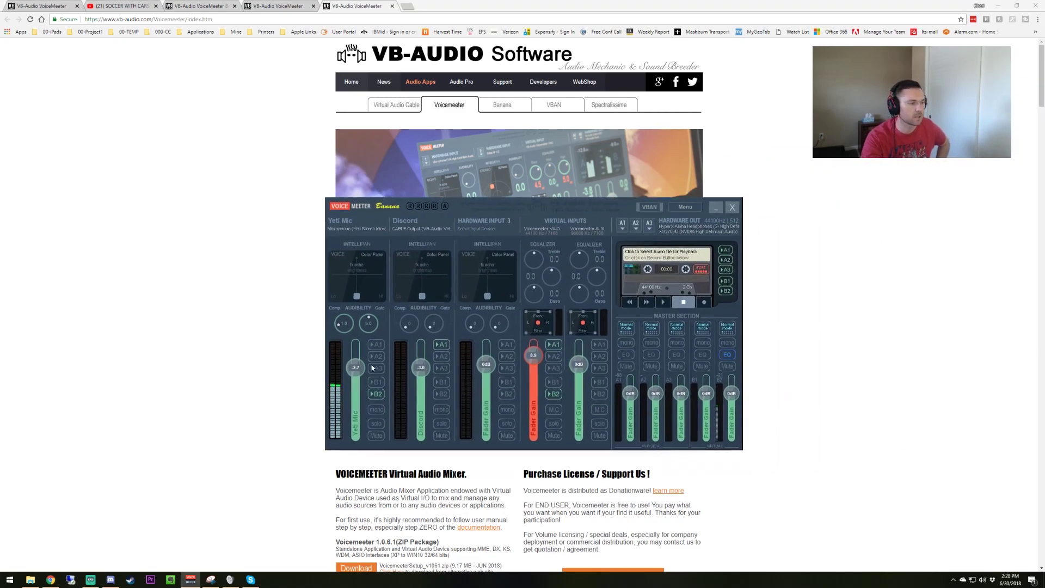
Toggle Yeti Mic's B2, send Discord to A1, and review the A1–A3 output devices unchanged
click(377, 394)
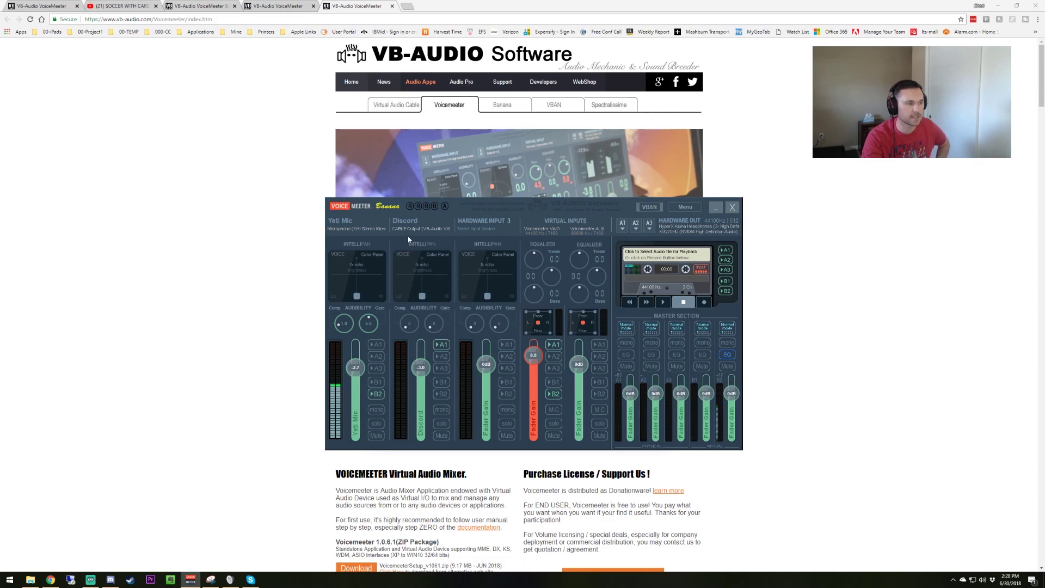
click(442, 345)
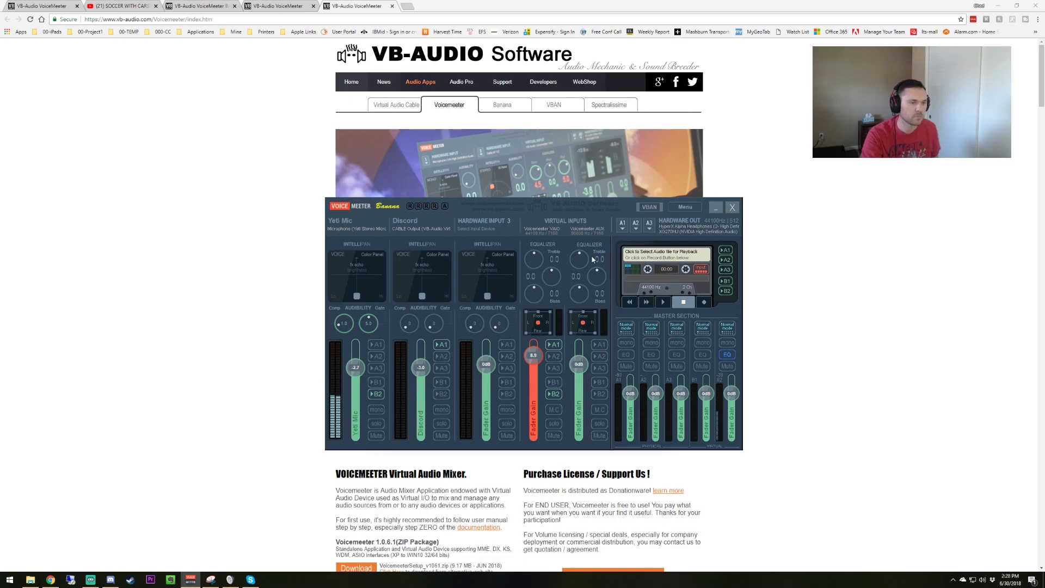
click(622, 224)
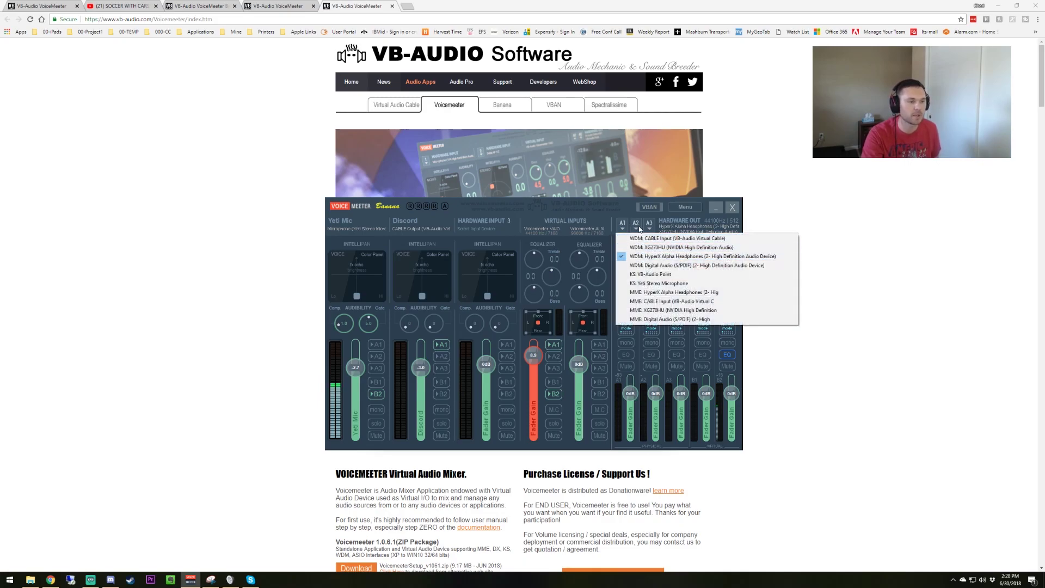
click(637, 228)
click(649, 227)
click(649, 227)
click(515, 210)
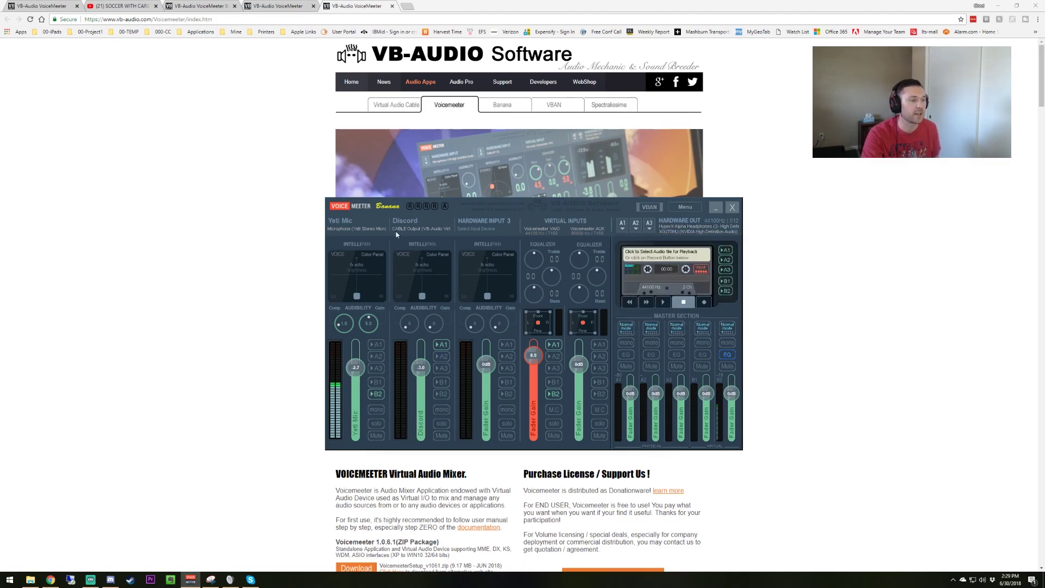